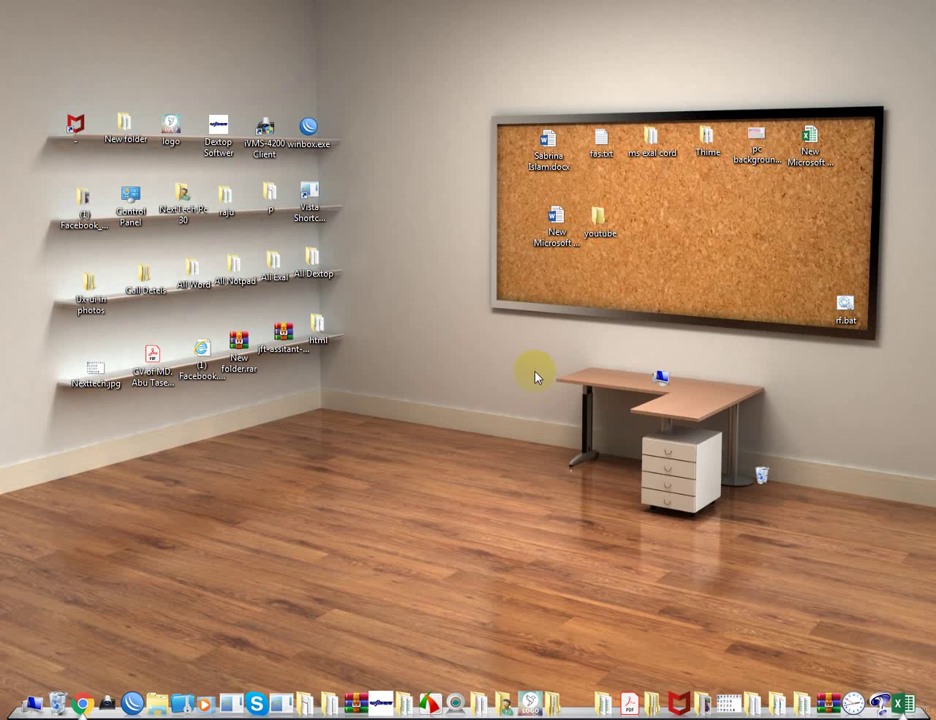
- Open 'New Microsoft Excel Worksheet.xlsx' from the desktop to show its Date Of Birth and Age Word labels
left_click(602, 271)
left_click(587, 272)
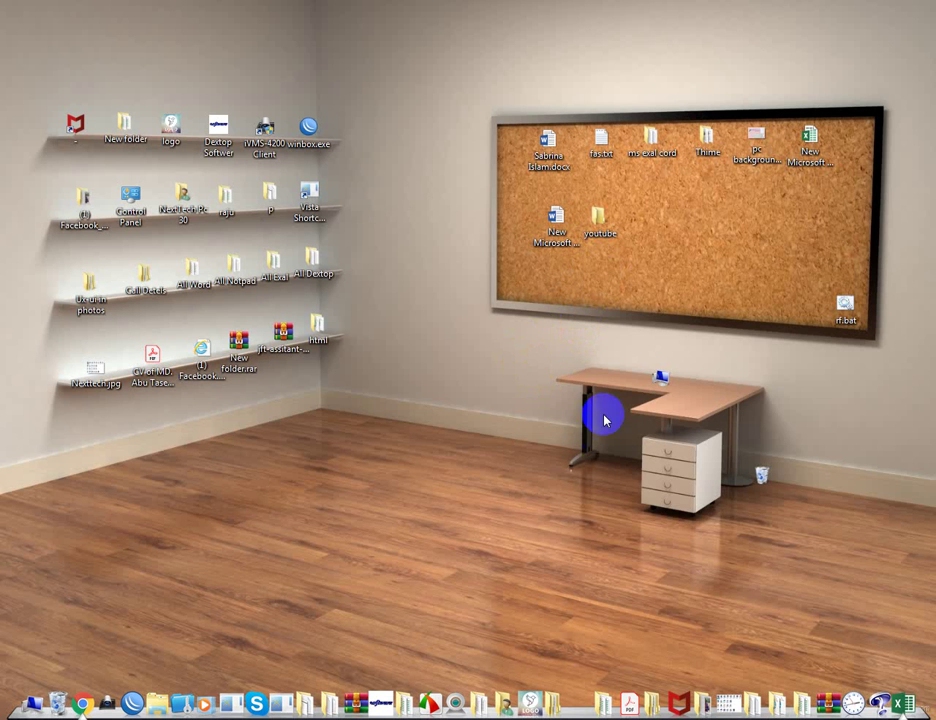
left_click(650, 311)
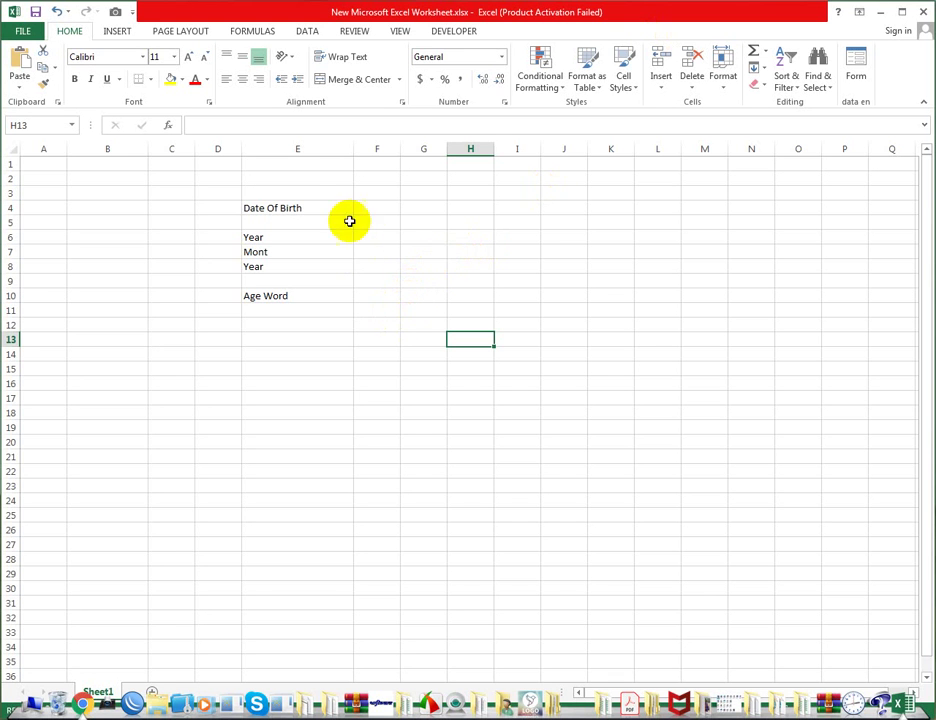
- Replace the duplicate Year label in E8 with Day
left_click(293, 206)
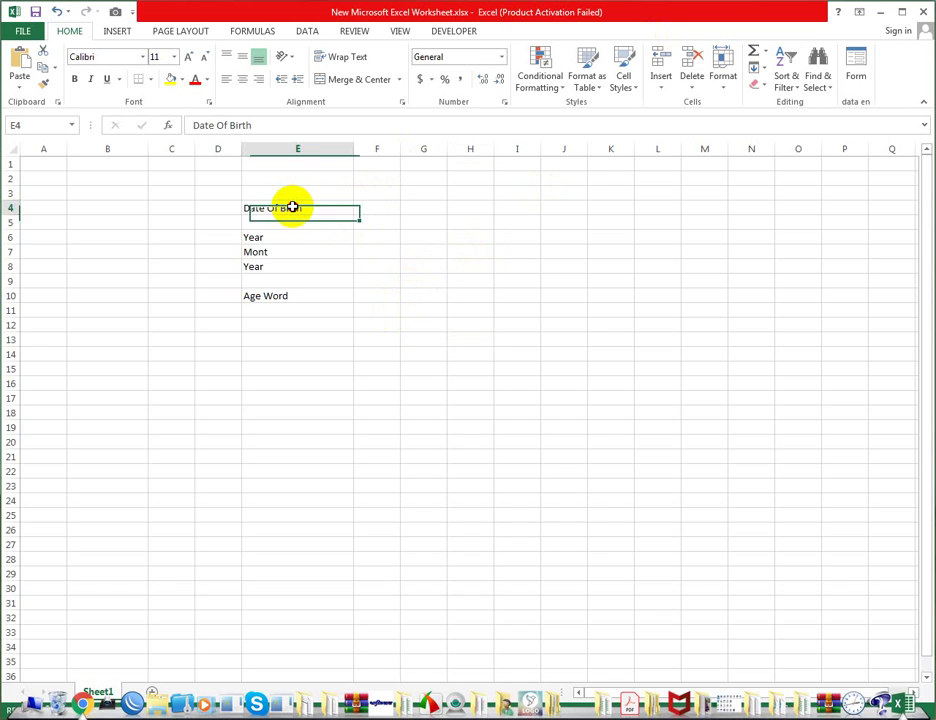
left_click(267, 238)
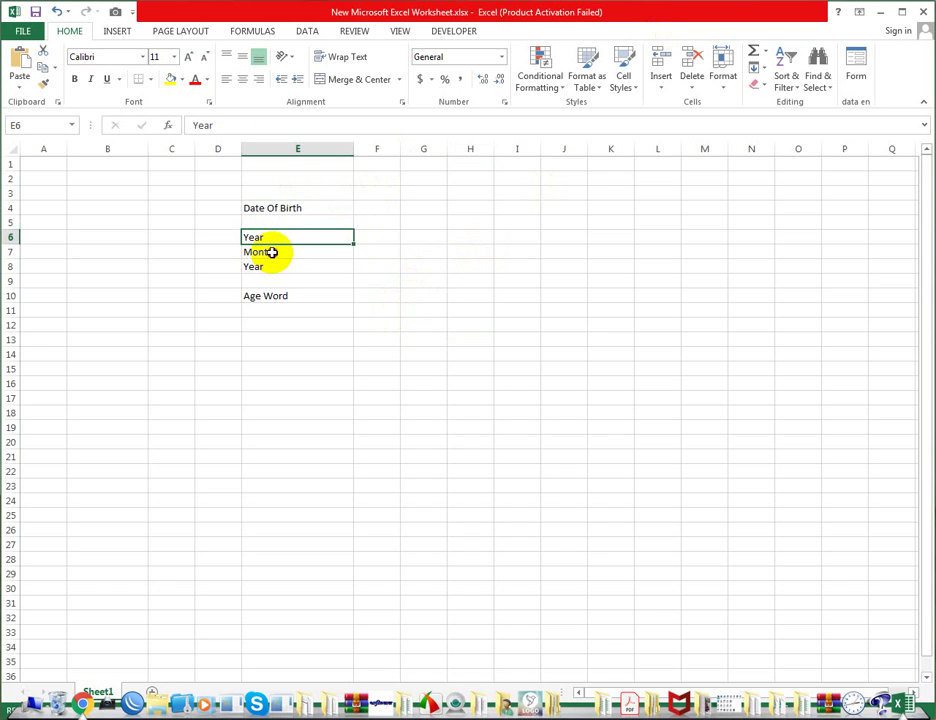
left_click(271, 253)
left_click(269, 267)
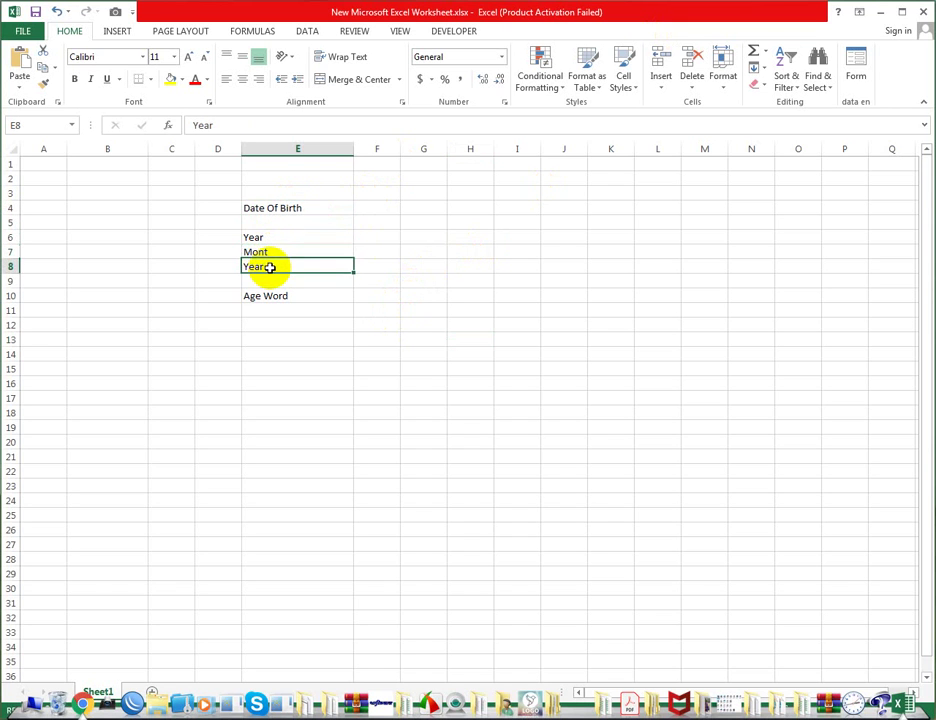
key("BackSpace")
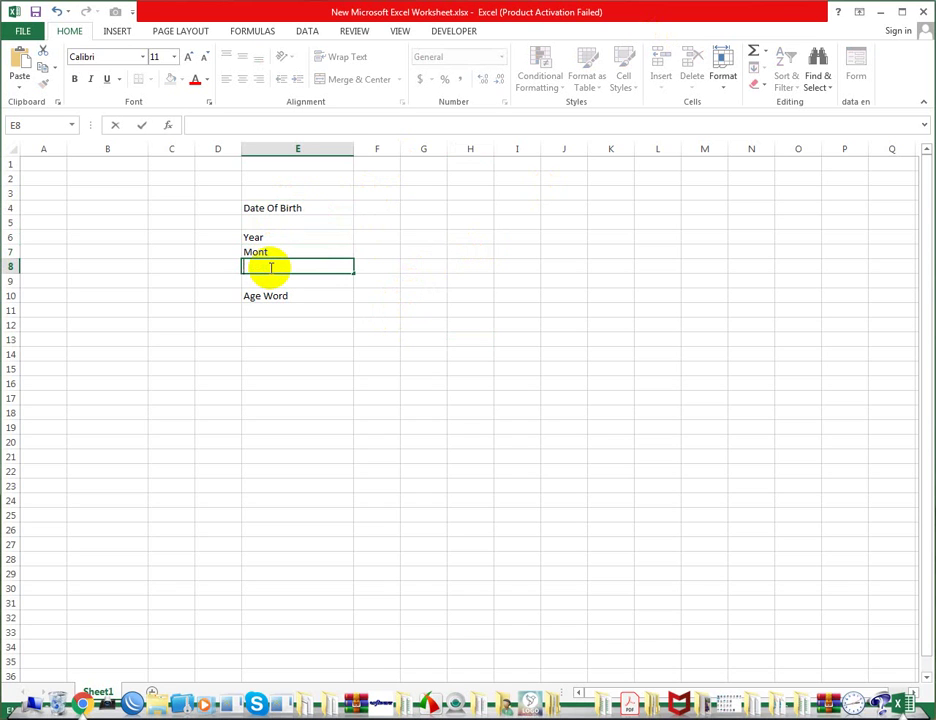
type("Dayt")
key("BackSpace")
left_click(482, 281)
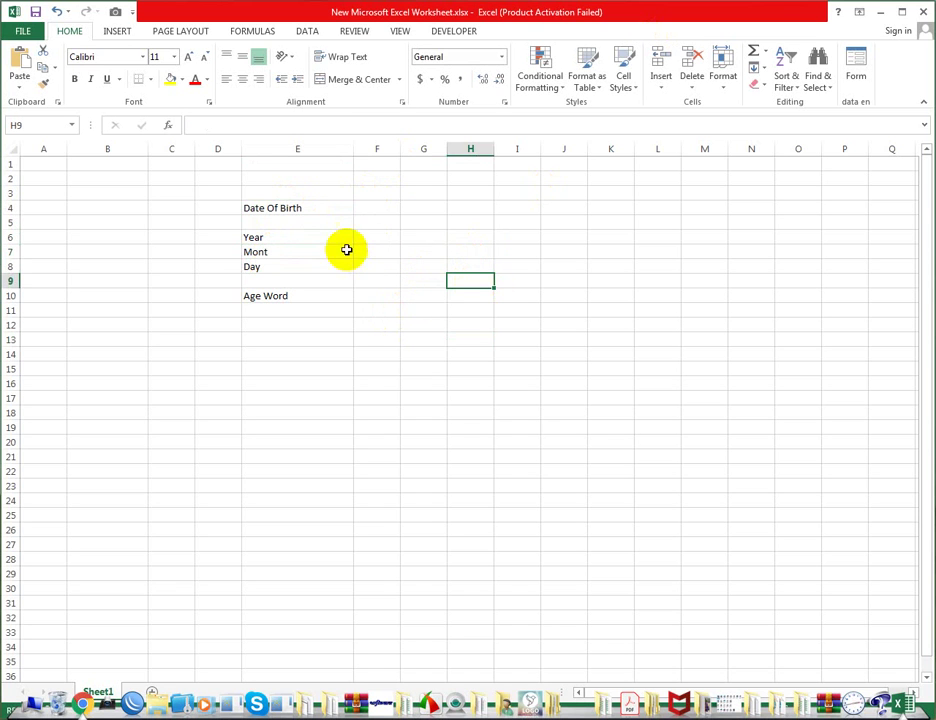
- Apply All Borders to the E4:F10 label table
left_click_drag(274, 207, 378, 301)
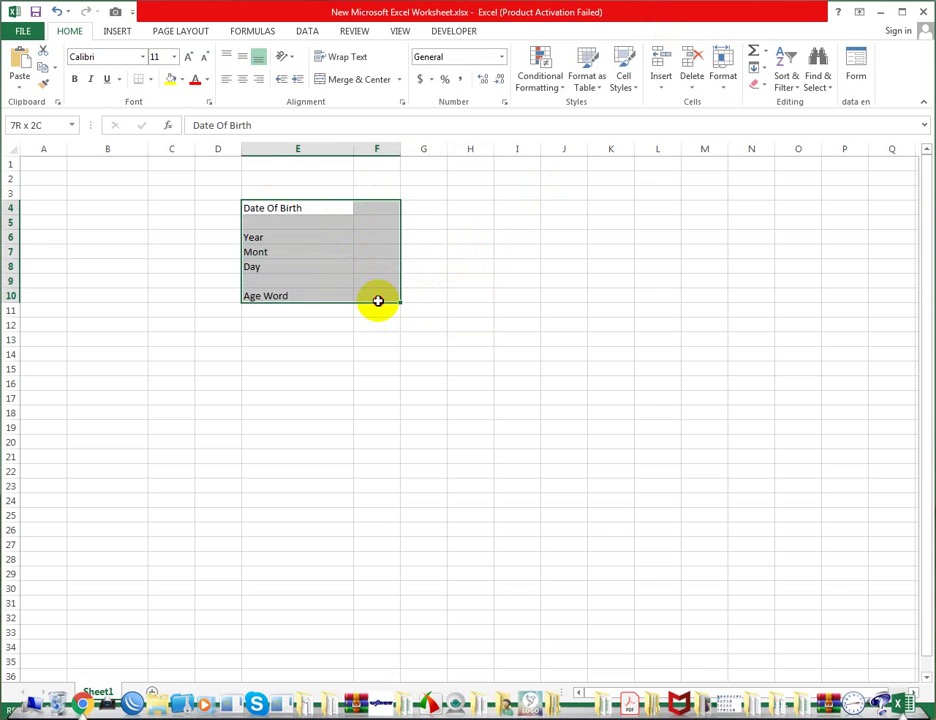
left_click(150, 79)
left_click(165, 203)
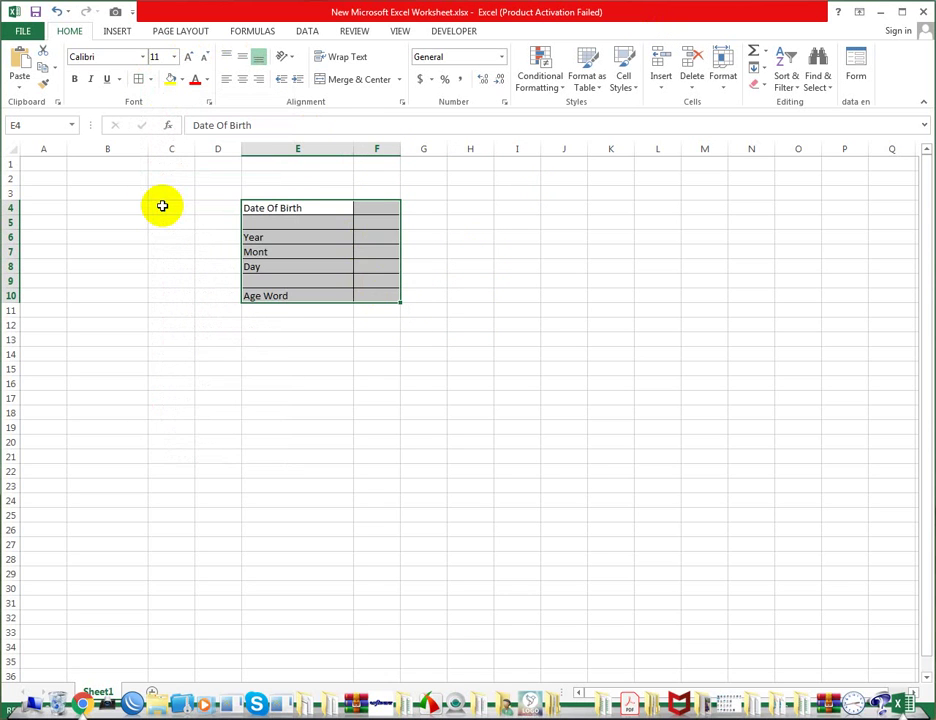
left_click(514, 256)
- Widen column F to 25.00 to hold the values
mouse_move(400, 149)
left_mouse_down()
mouse_move(505, 155)
mouse_move(482, 155)
left_mouse_up()
left_click(594, 193)
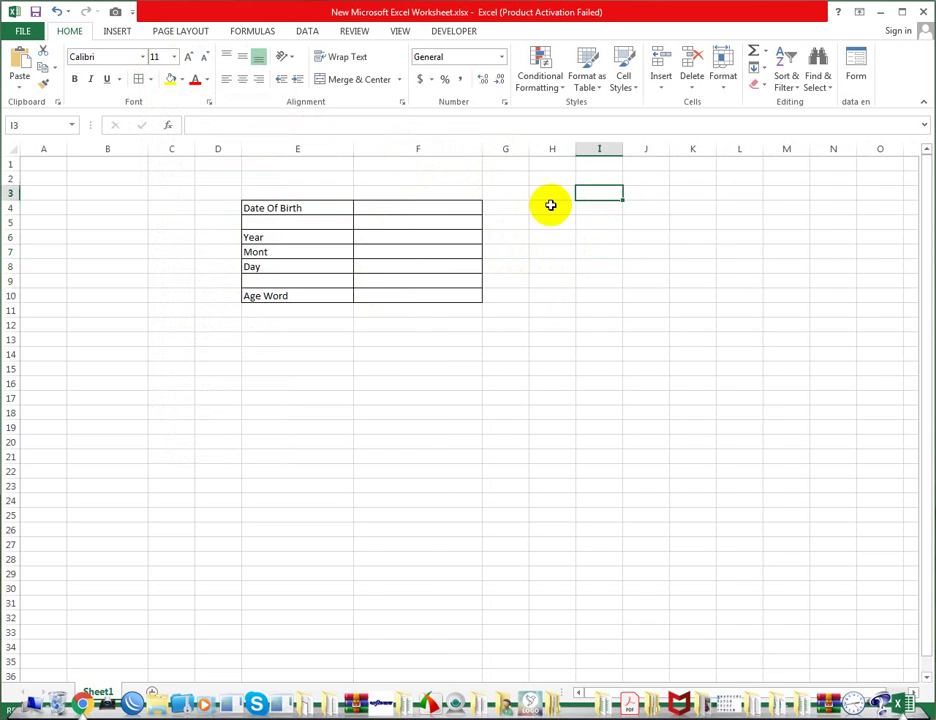
left_click(366, 206)
left_click(303, 207)
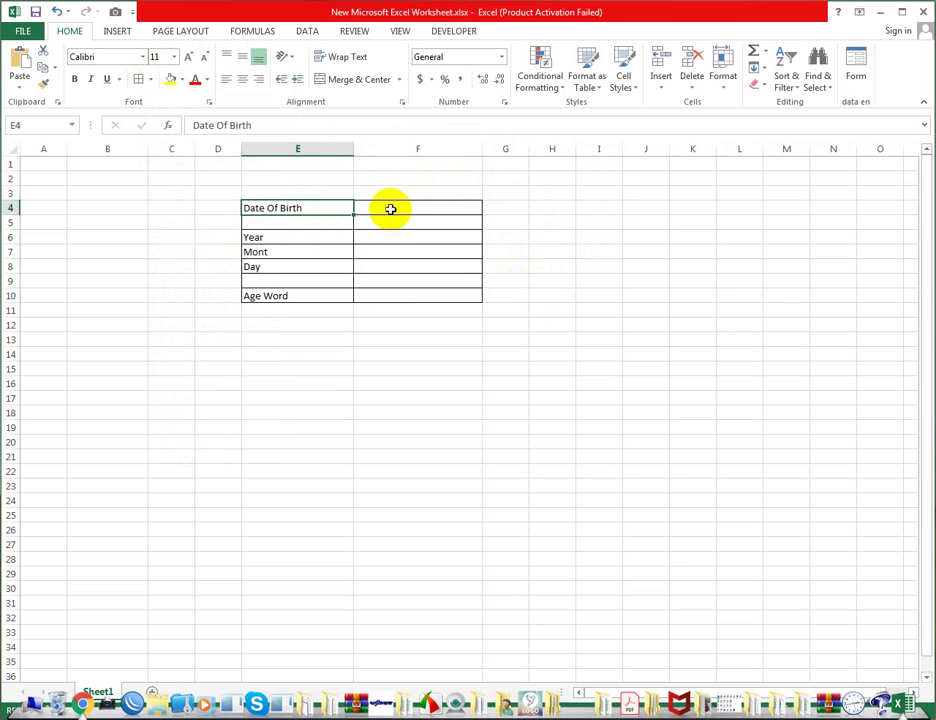
- Enter the birth date 21-11-1998 in F4
left_click(390, 209)
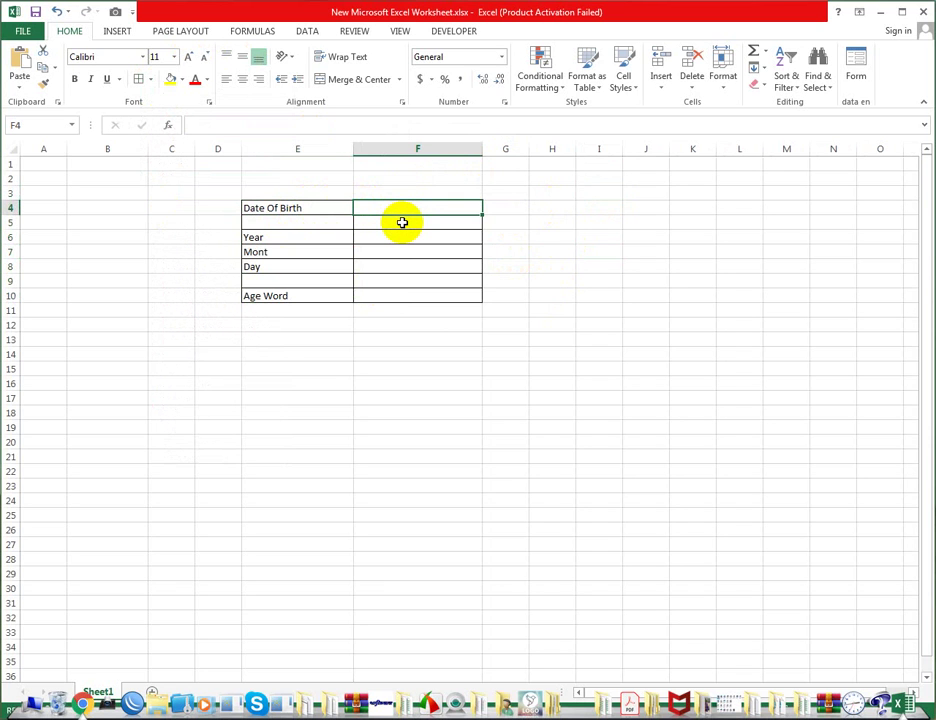
type("21")
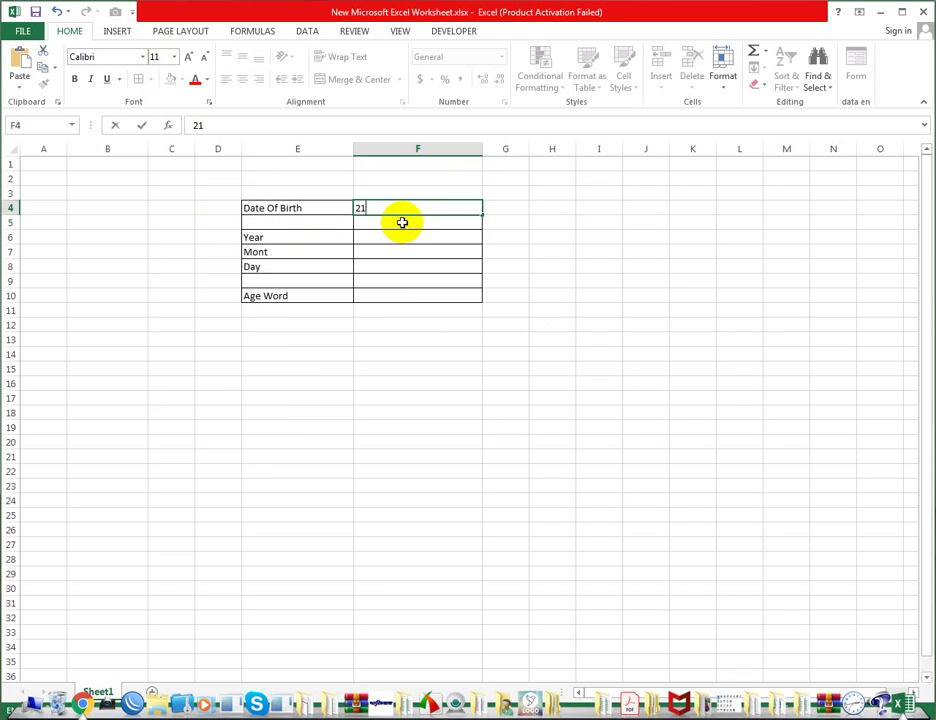
type("-1")
type("1-2")
key("BackSpace")
type("199")
type("8")
left_click(539, 338)
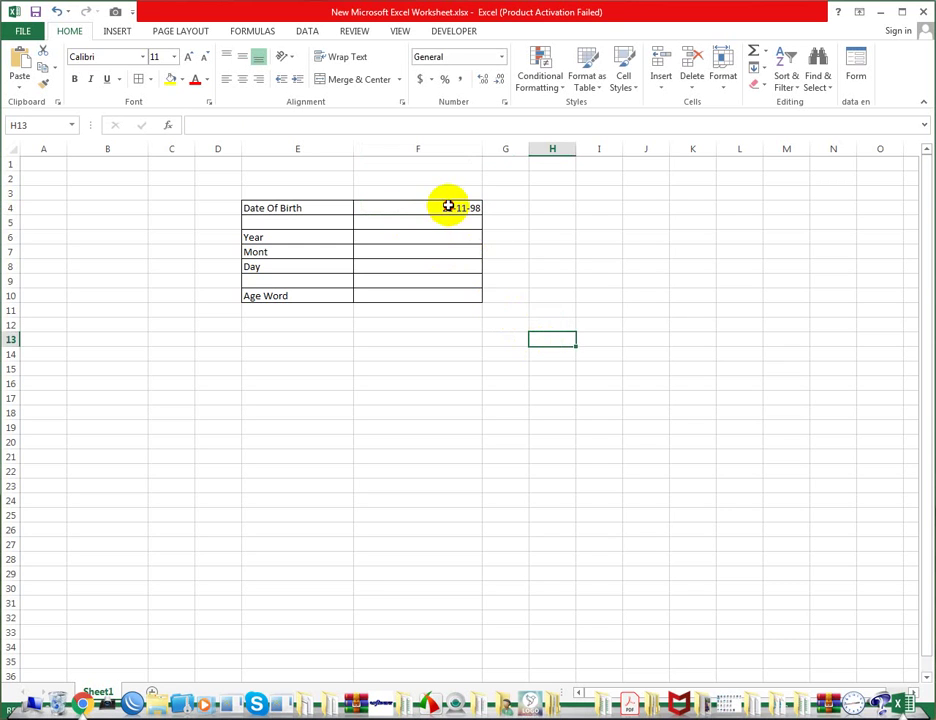
- Centre-align the contents of column F
left_click(448, 207)
left_click(439, 148)
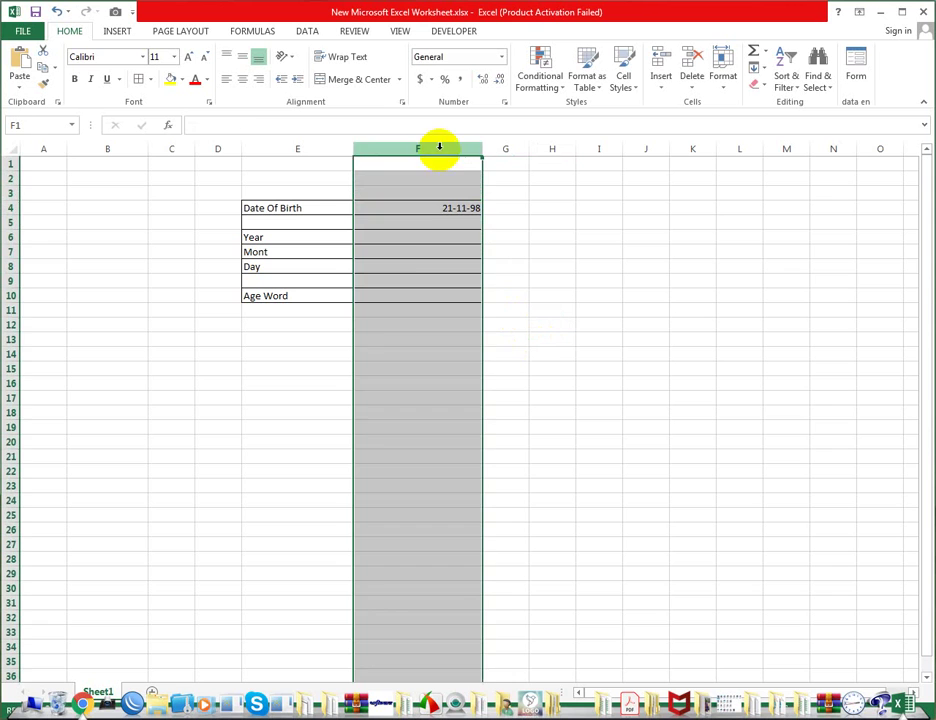
left_click(242, 79)
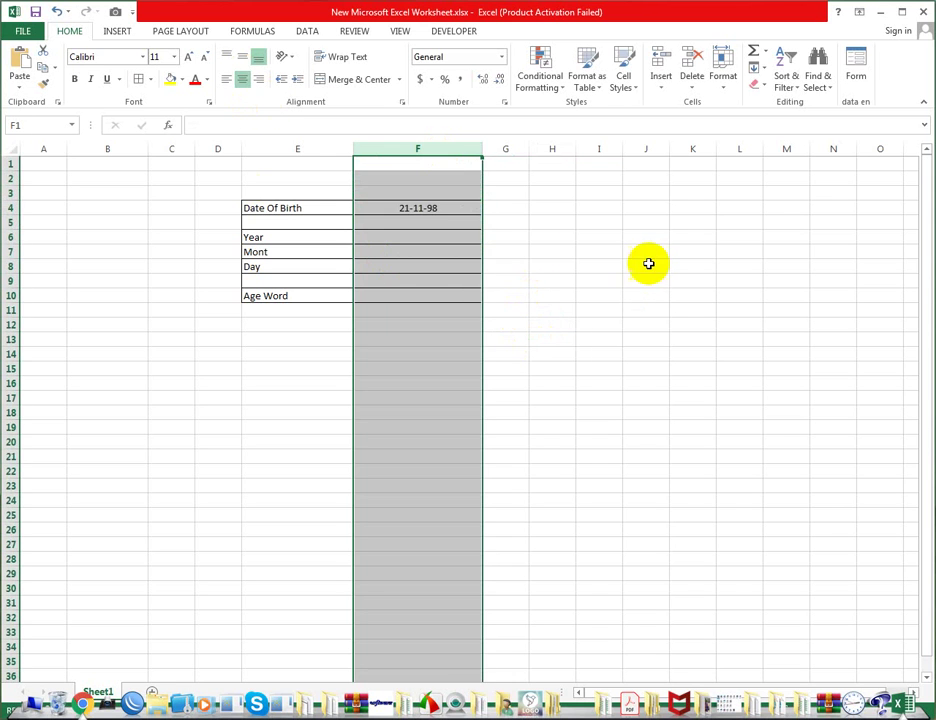
left_click(648, 263)
- Format F4 as Text and re-enter 21-11-1998 so the four-digit year shows
left_click(398, 235)
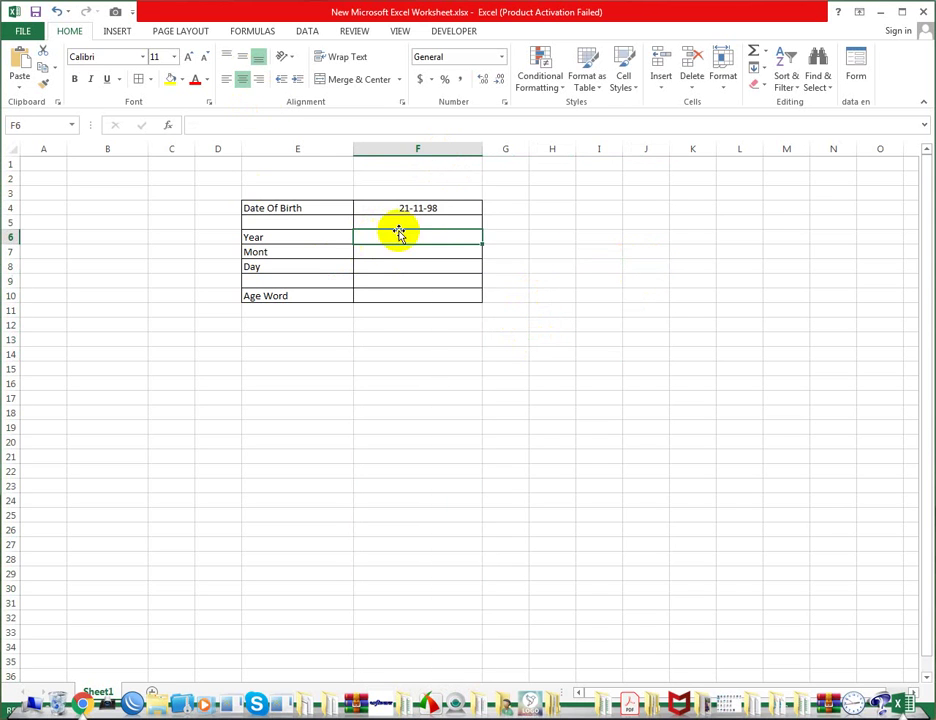
left_click(452, 208)
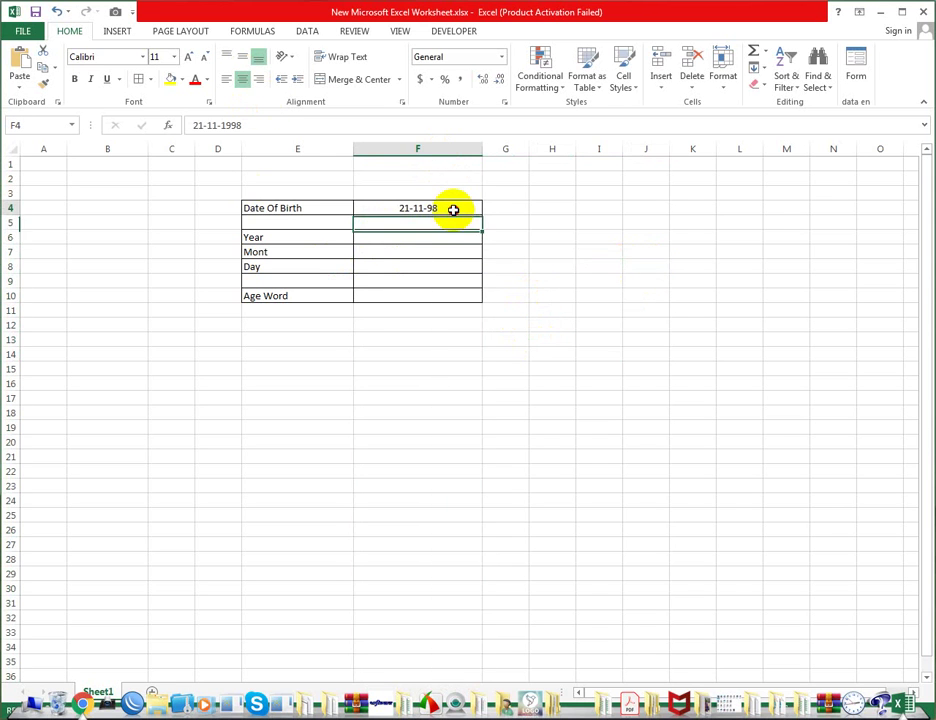
left_click(501, 57)
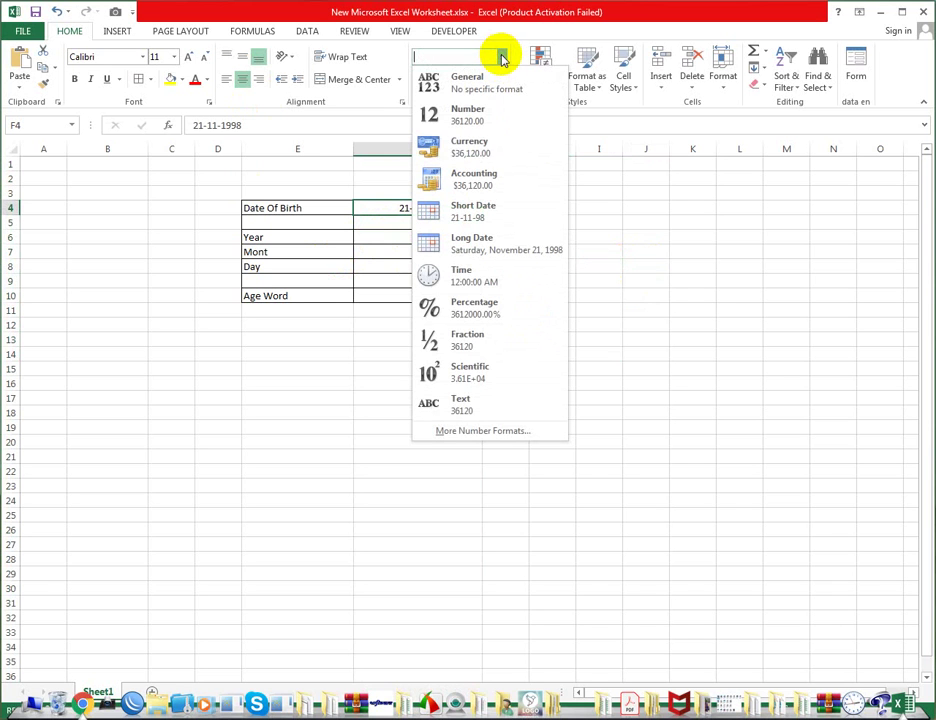
left_click(468, 403)
left_click(552, 222)
left_click(449, 209)
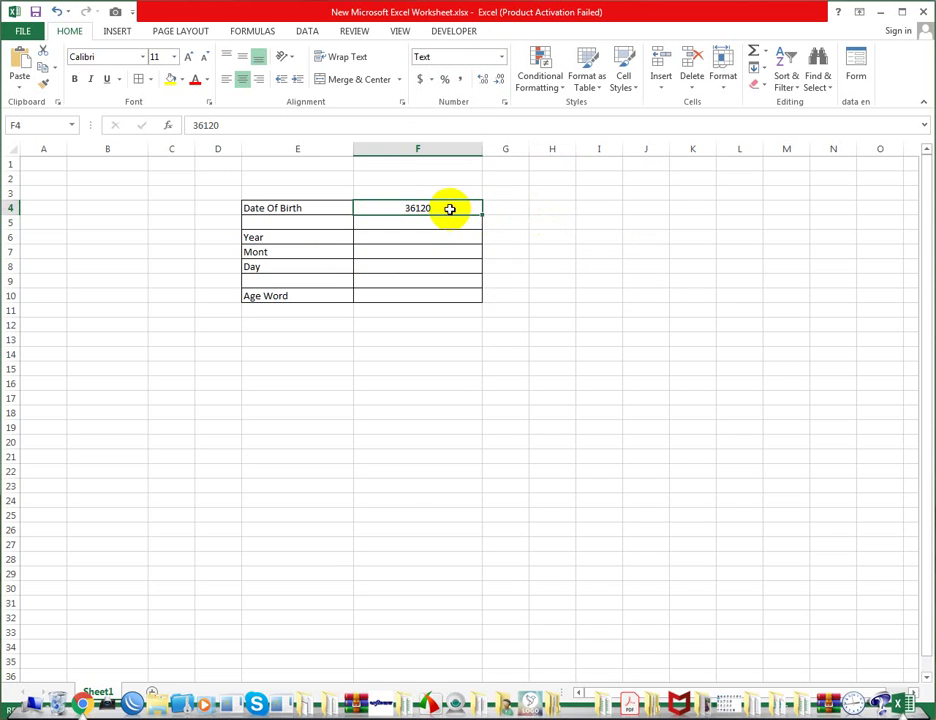
type("21-11")
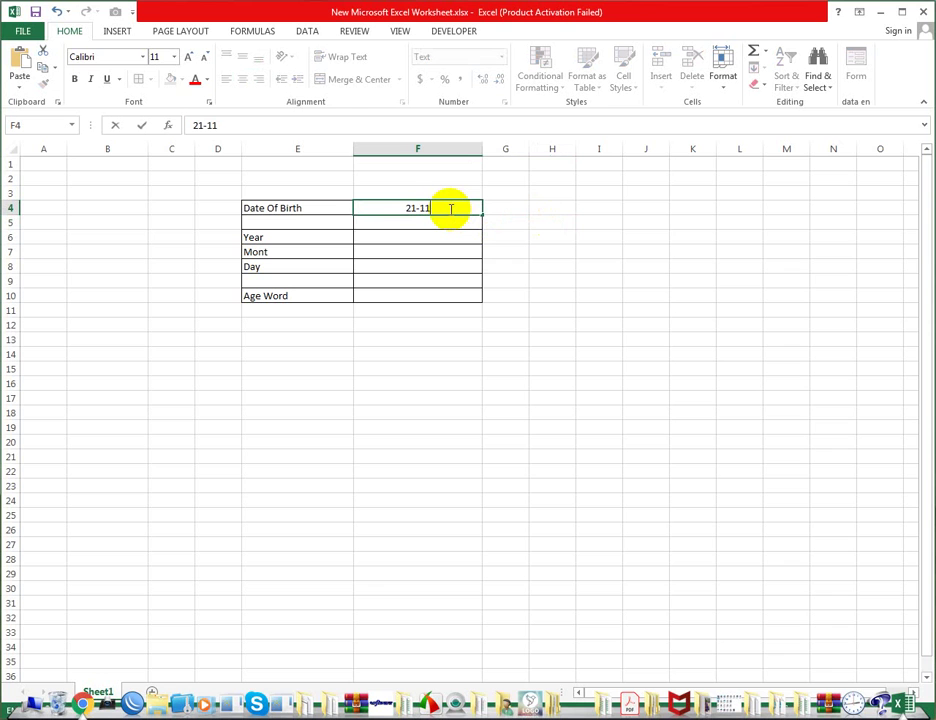
type("-1998")
left_click(587, 317)
left_click(412, 216)
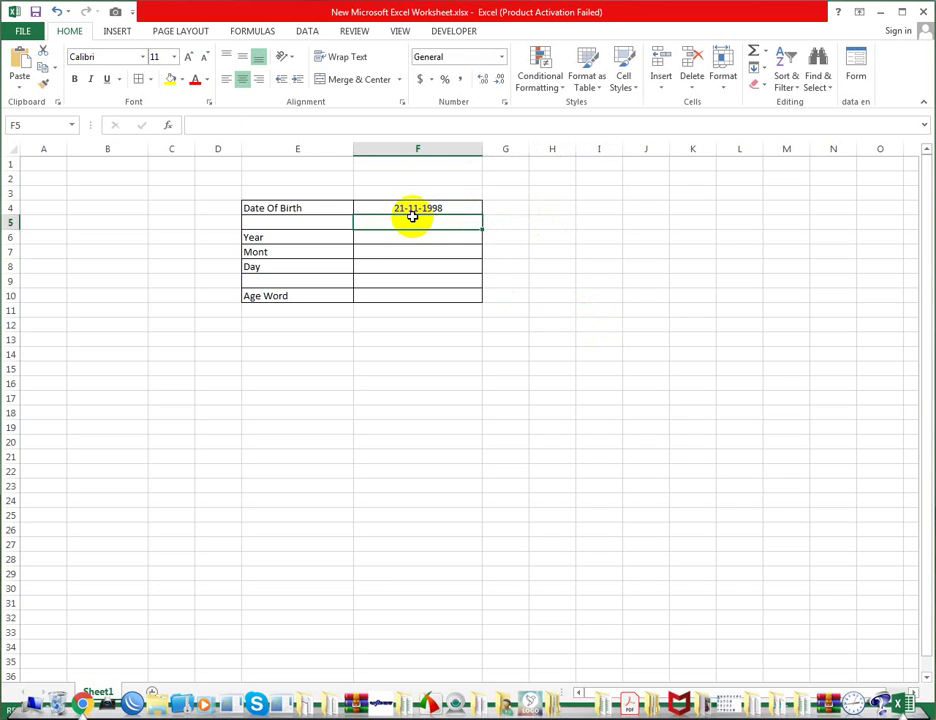
left_click(416, 234)
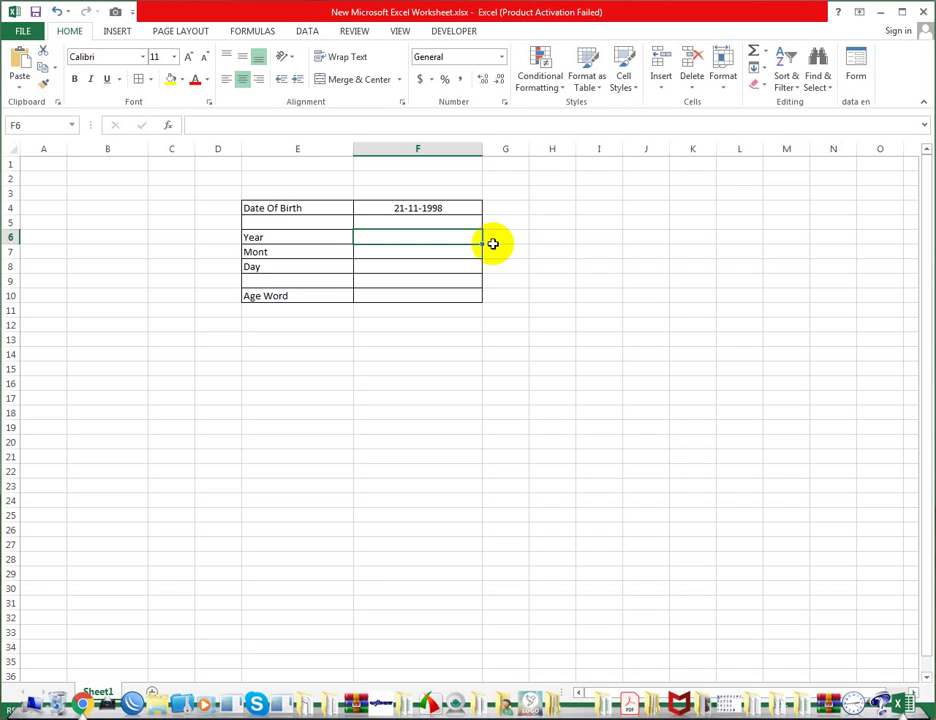
- Enter =Datedif(F4,today(),"Y") in F6, which shows 20 years
type("=")
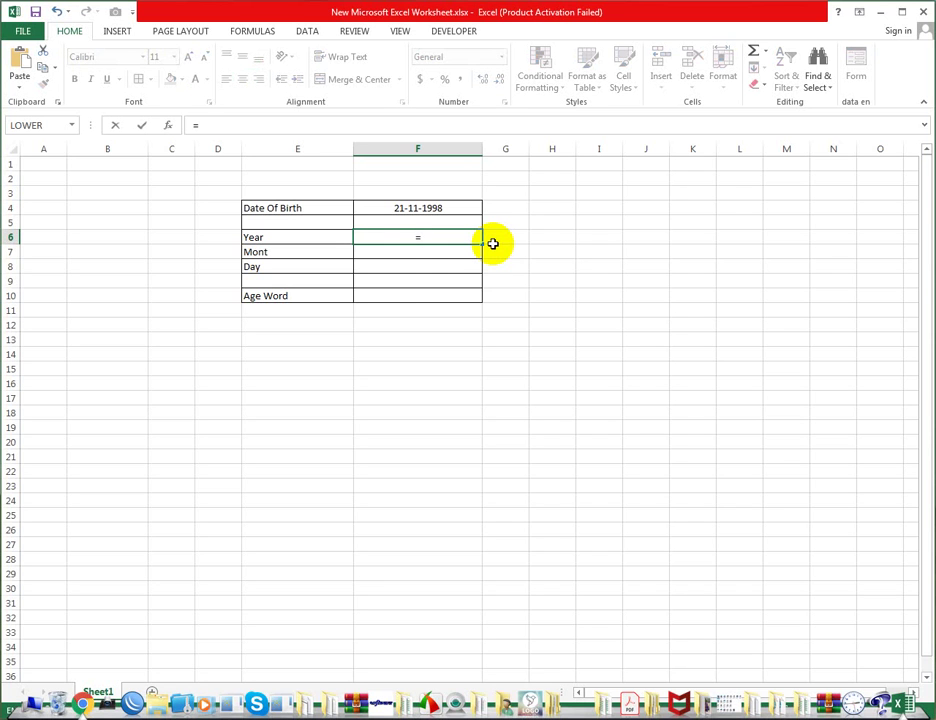
type("Da")
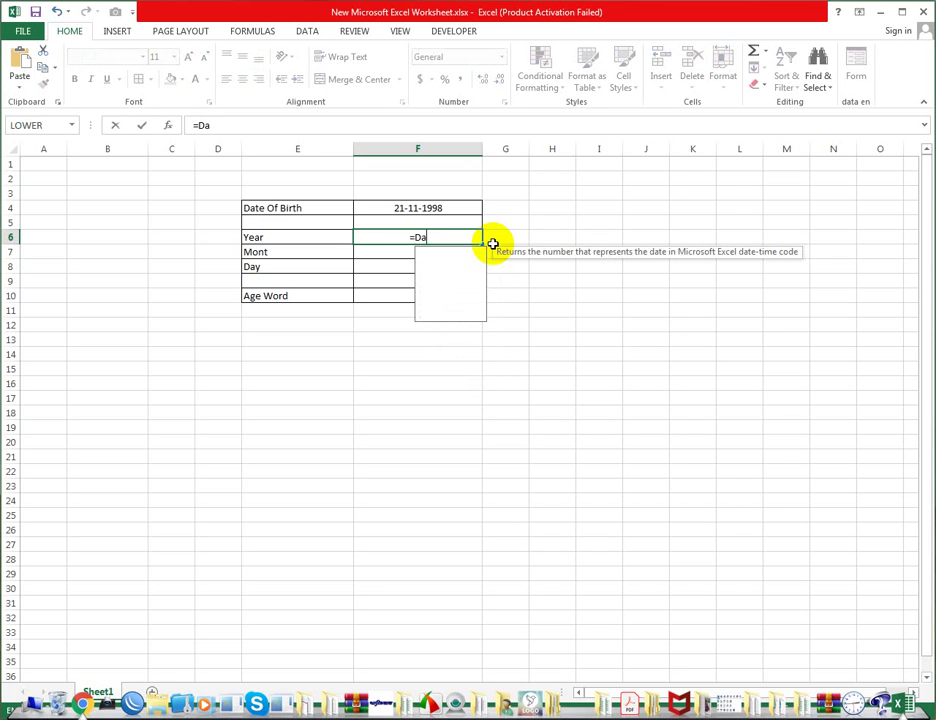
type("te")
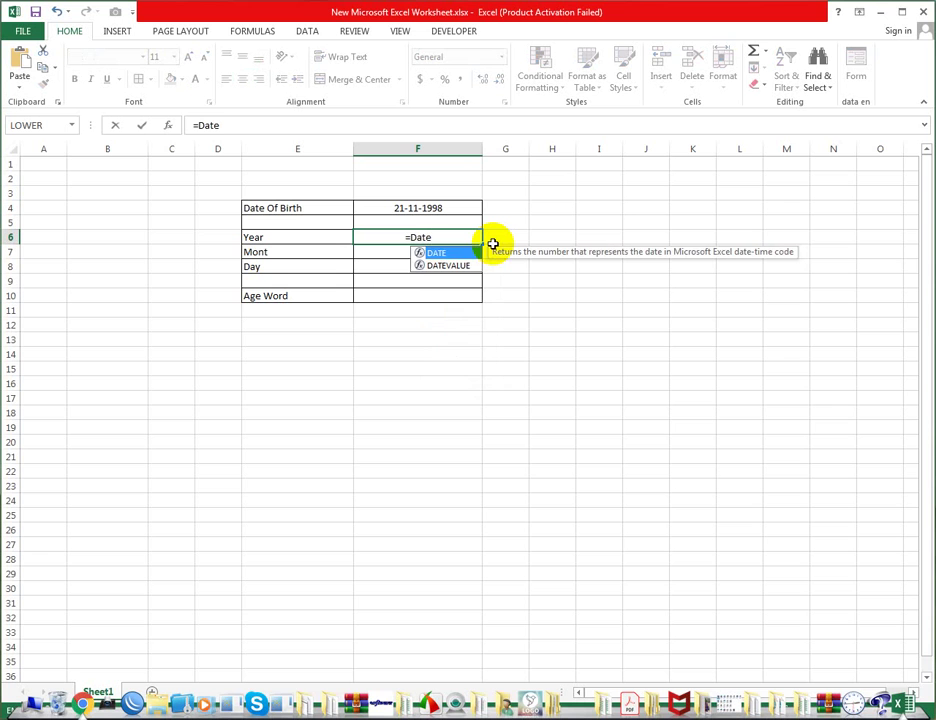
type("dif")
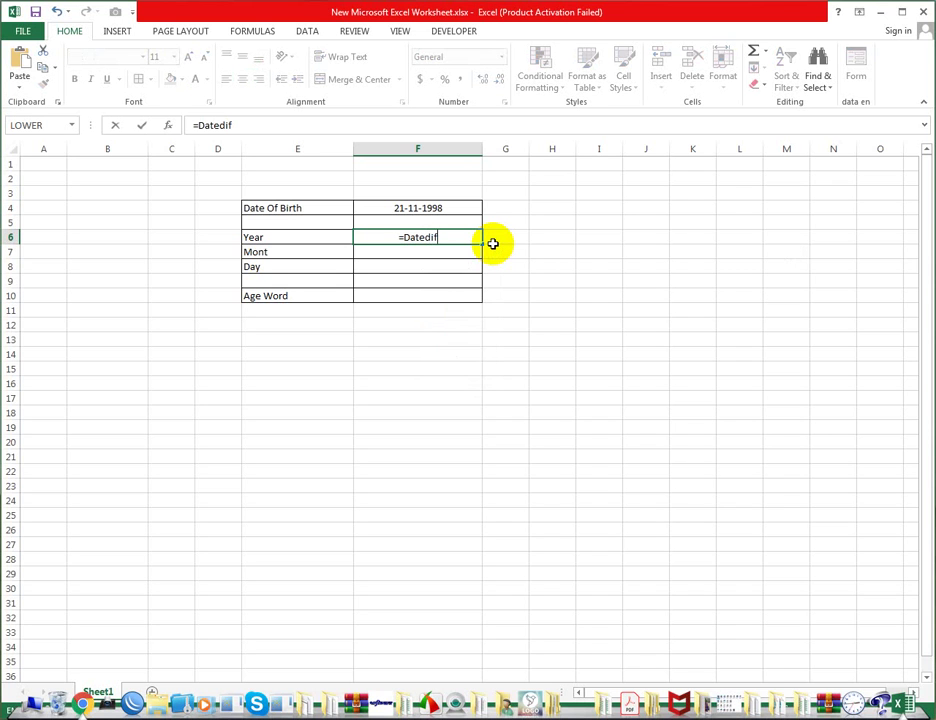
type("(")
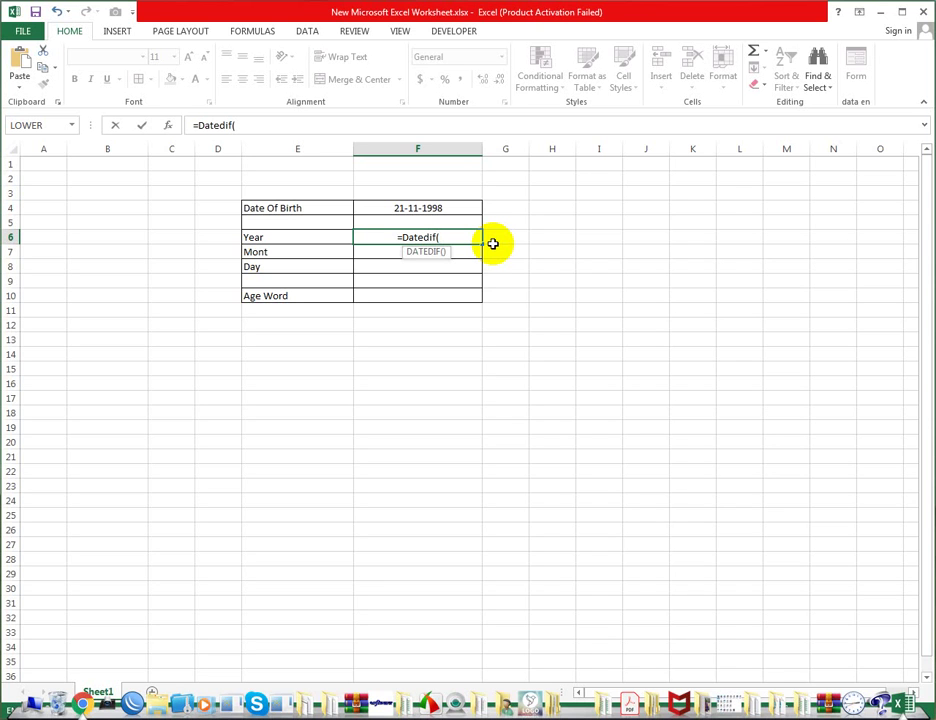
left_click(434, 207)
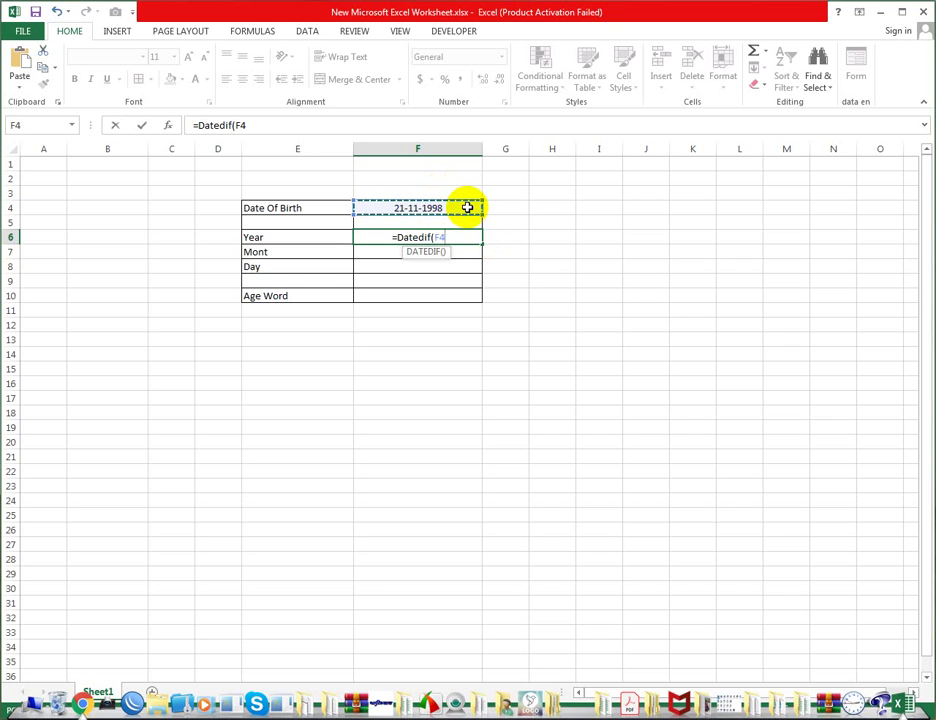
type(",")
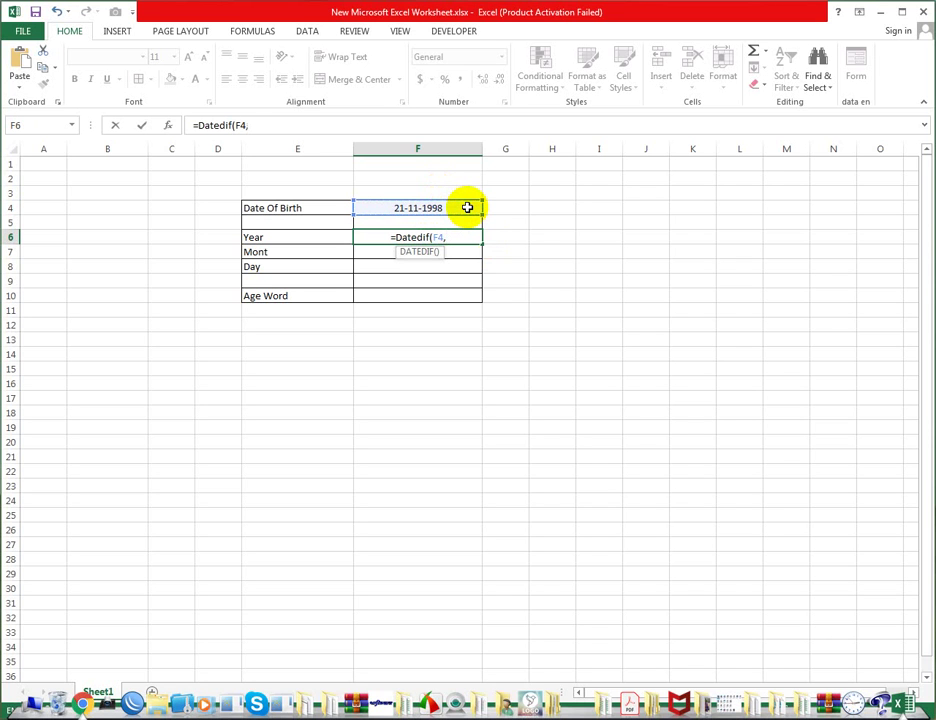
type("to")
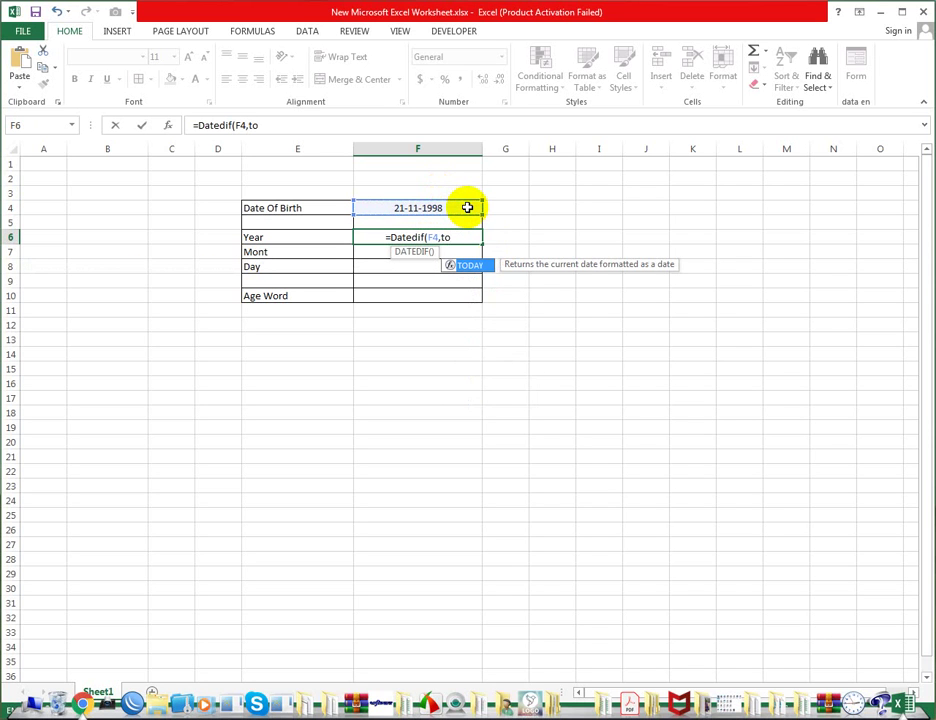
type("d")
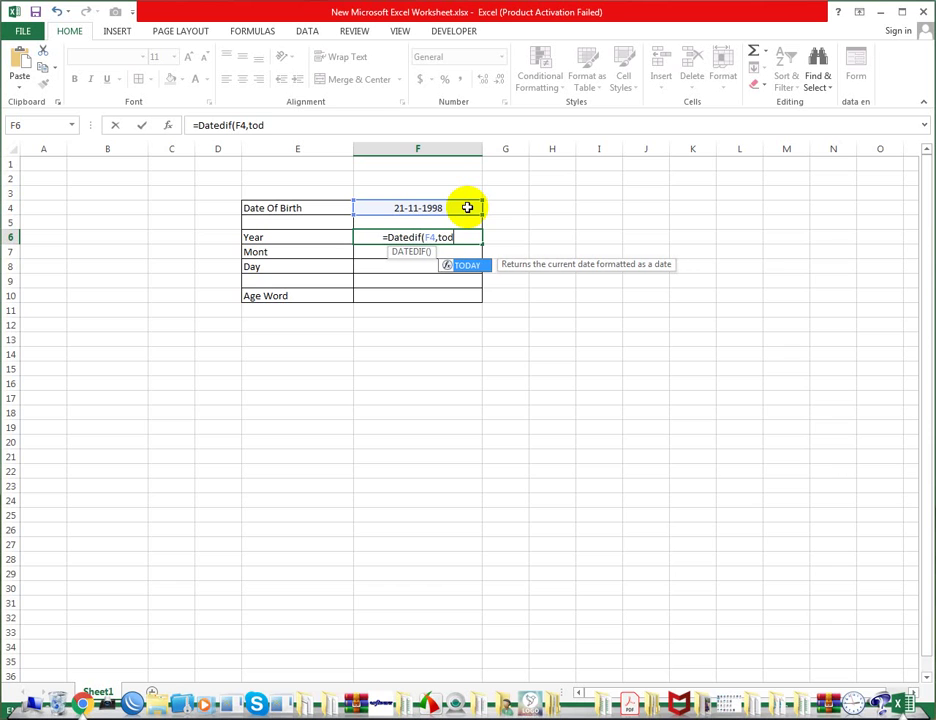
type("ay")
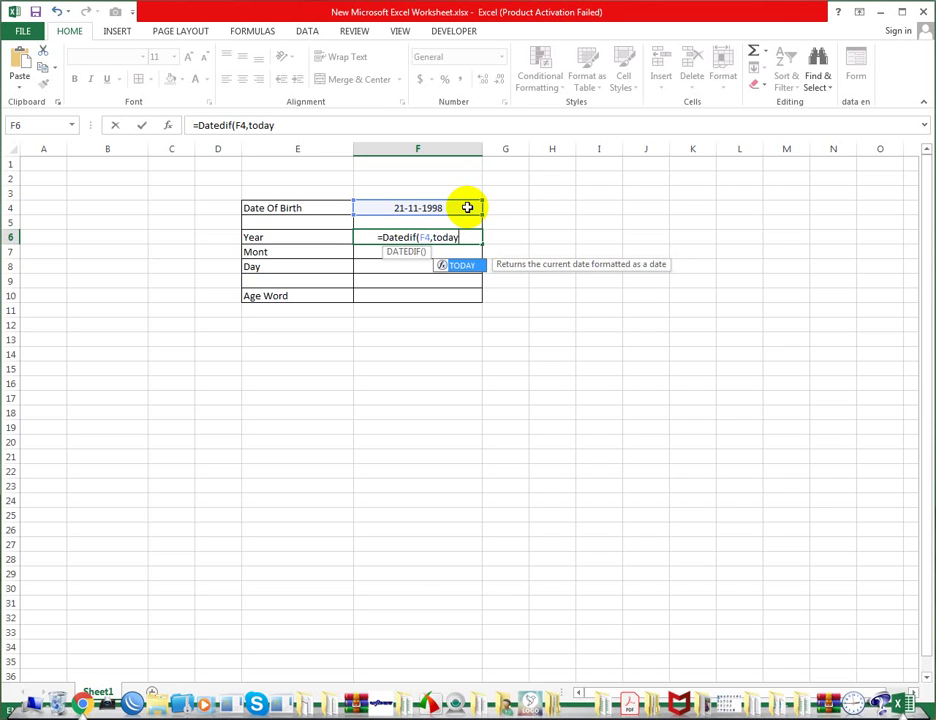
type("(")
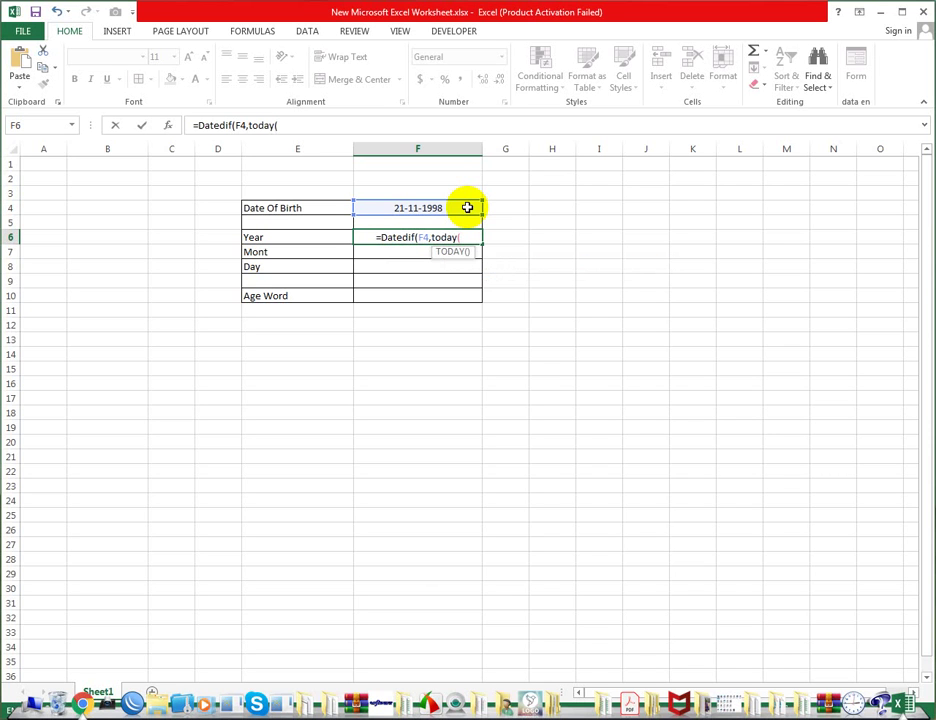
type(")")
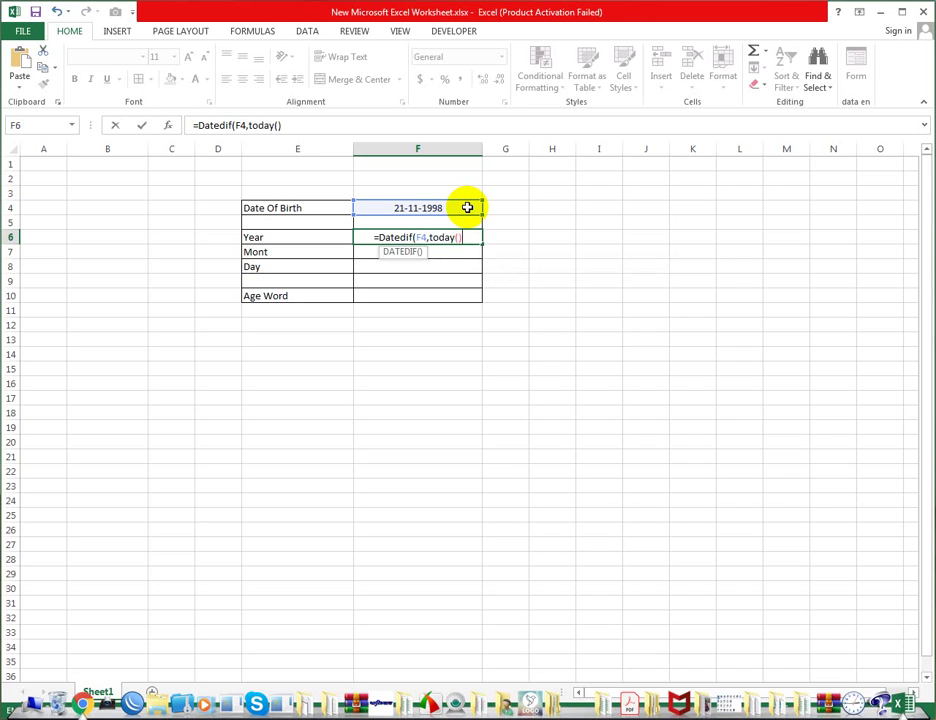
type(",")
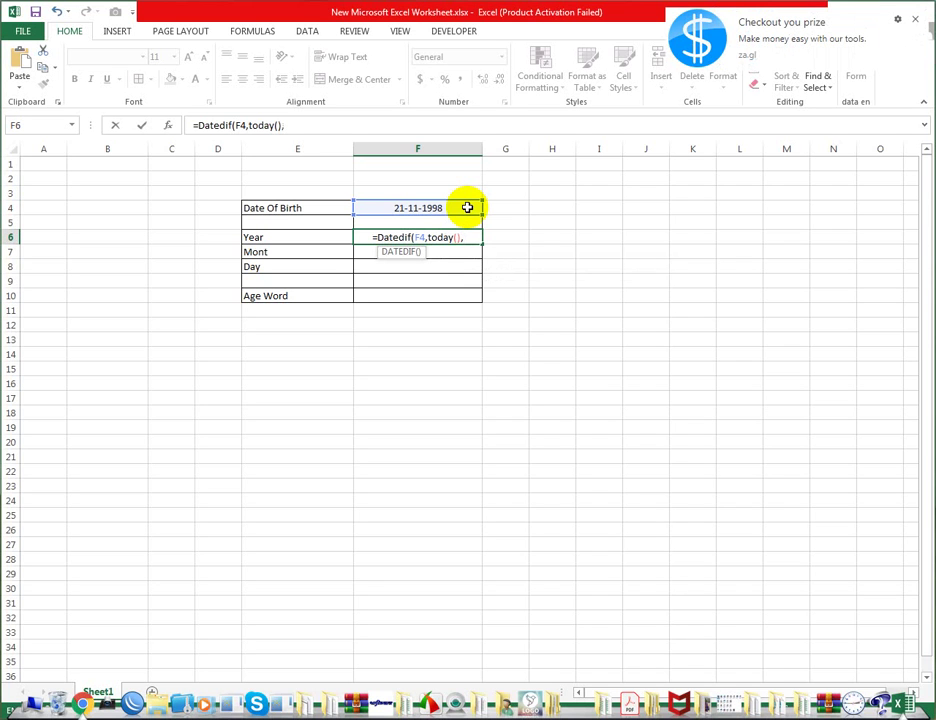
type("\"Y")
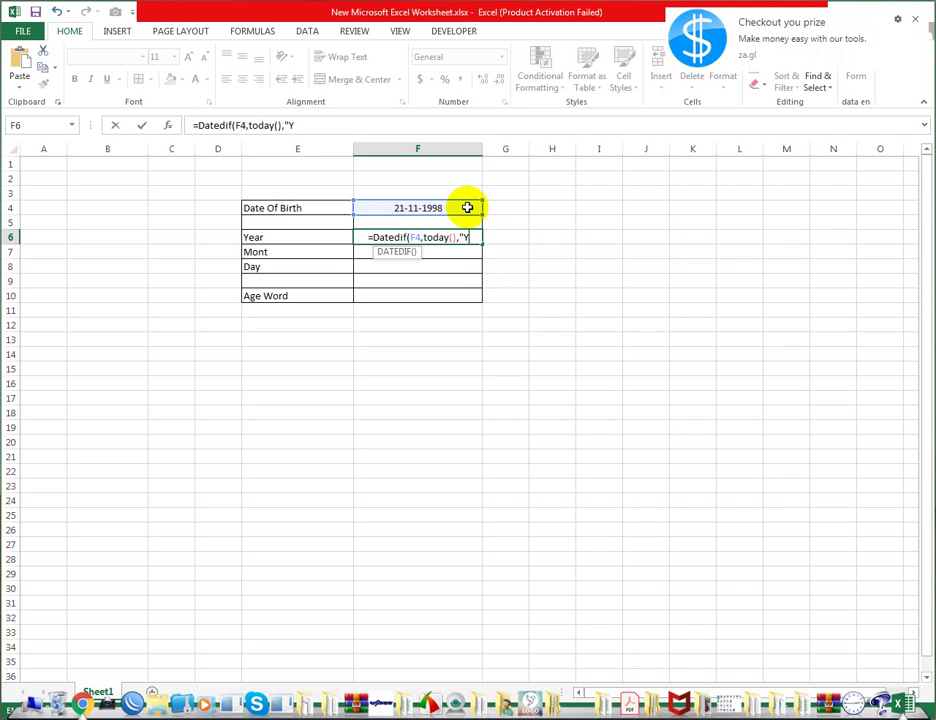
type("\"")
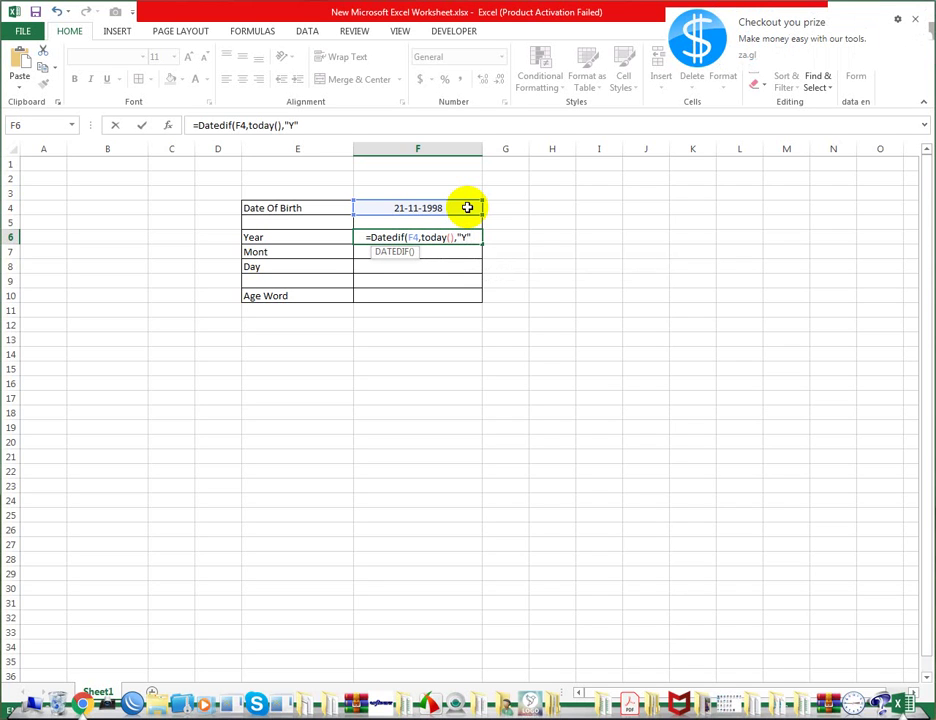
type(")")
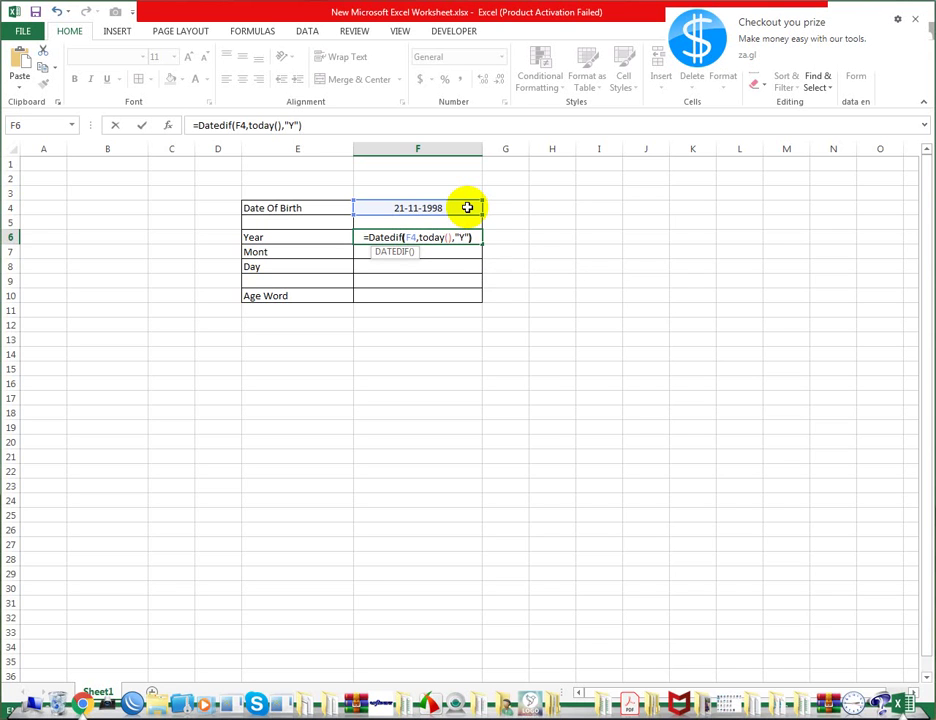
key("Return")
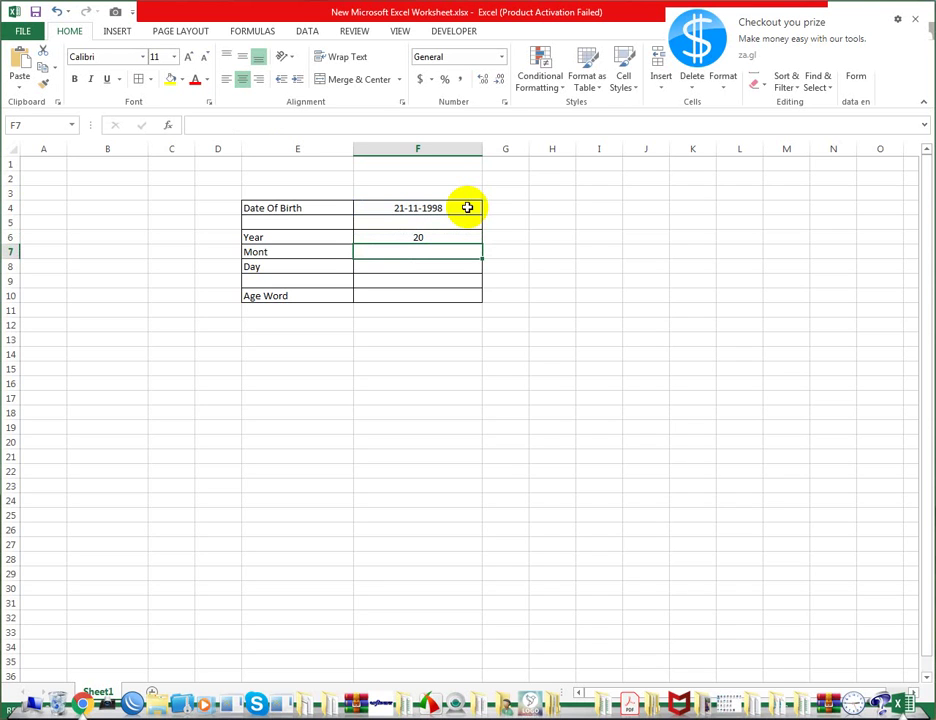
- Enter =datedif(F4,today(),"ym") in F7, which shows 4 months
type("=")
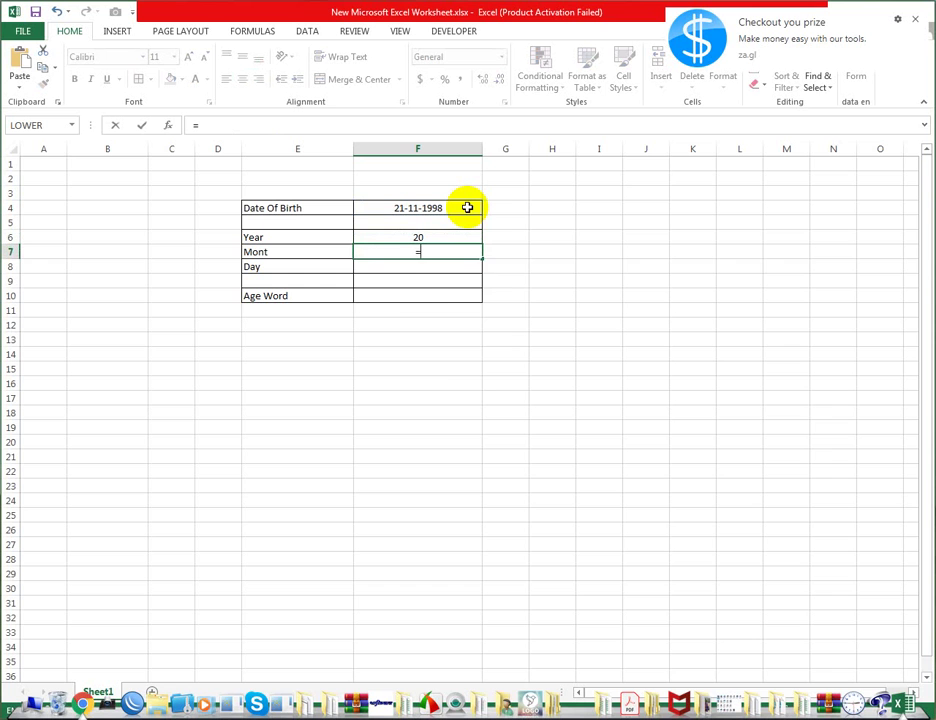
type("date")
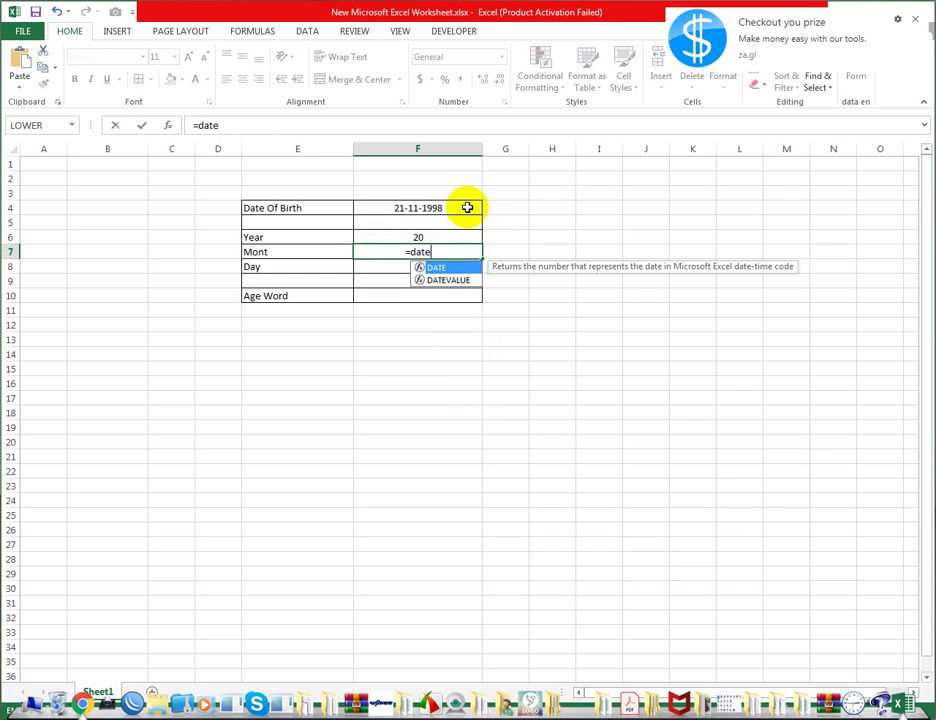
type("di")
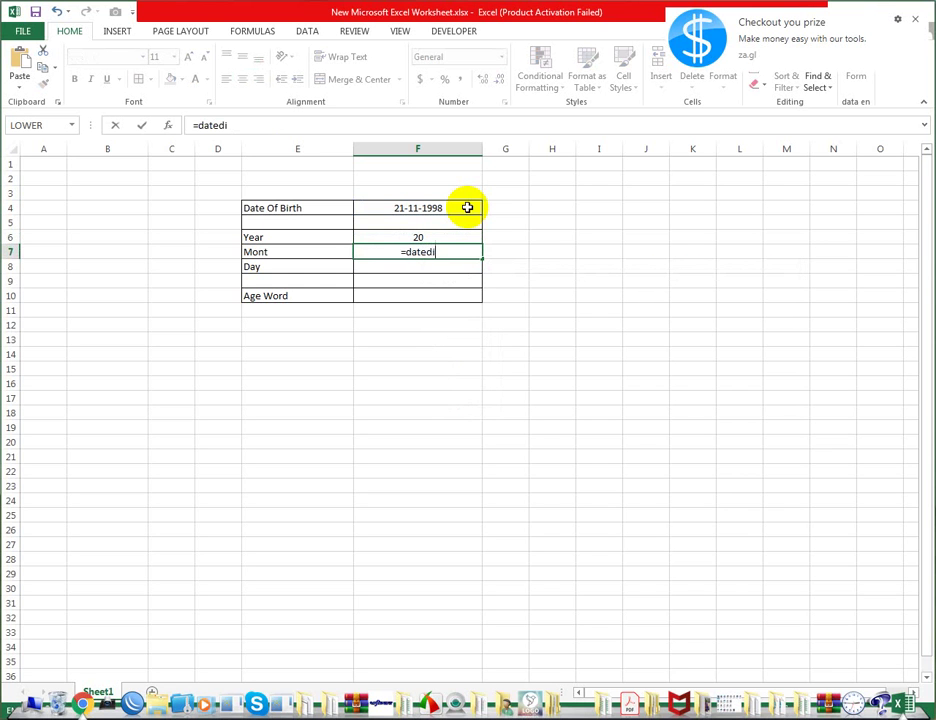
type("f")
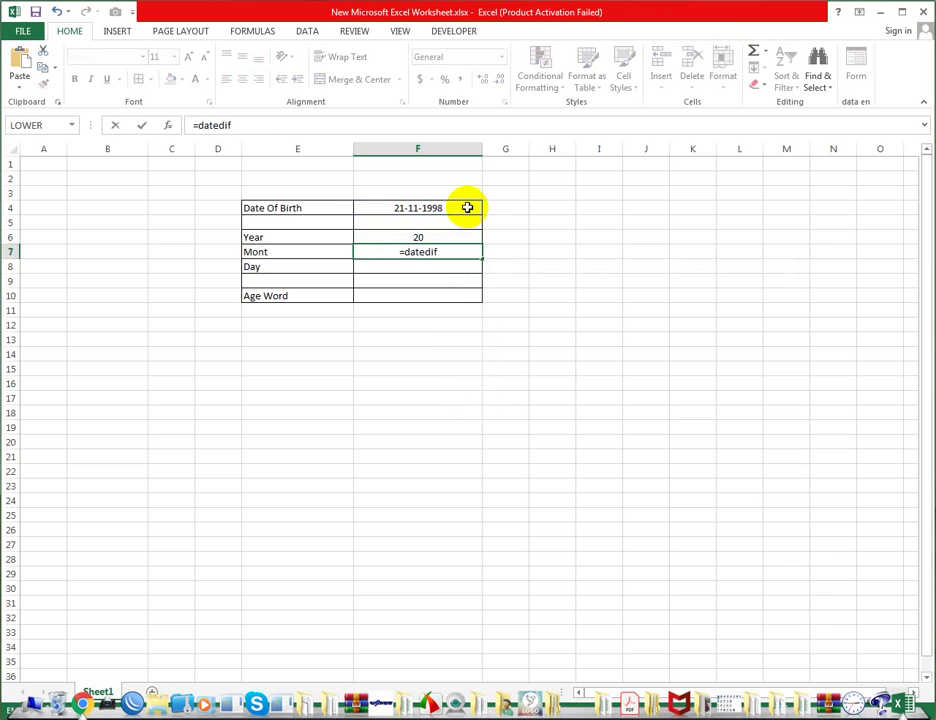
type("(")
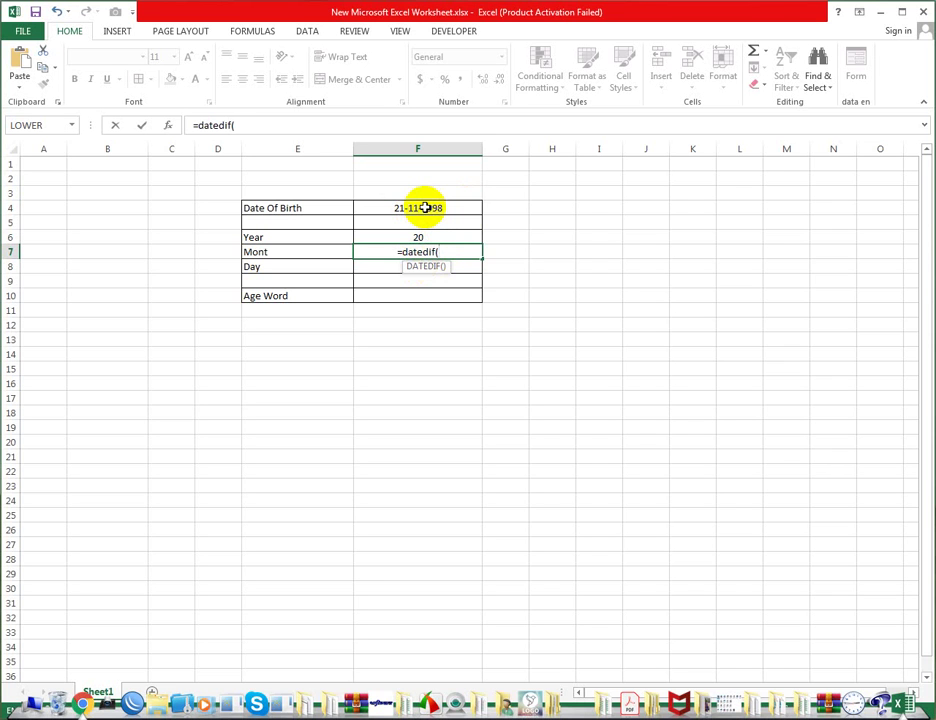
left_click(425, 207)
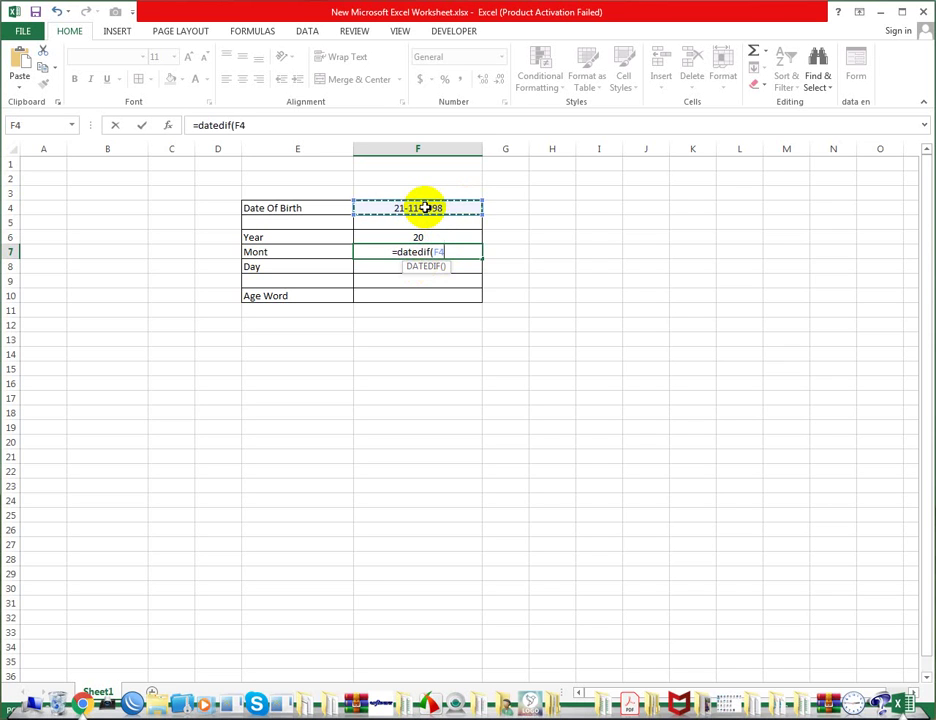
type(",")
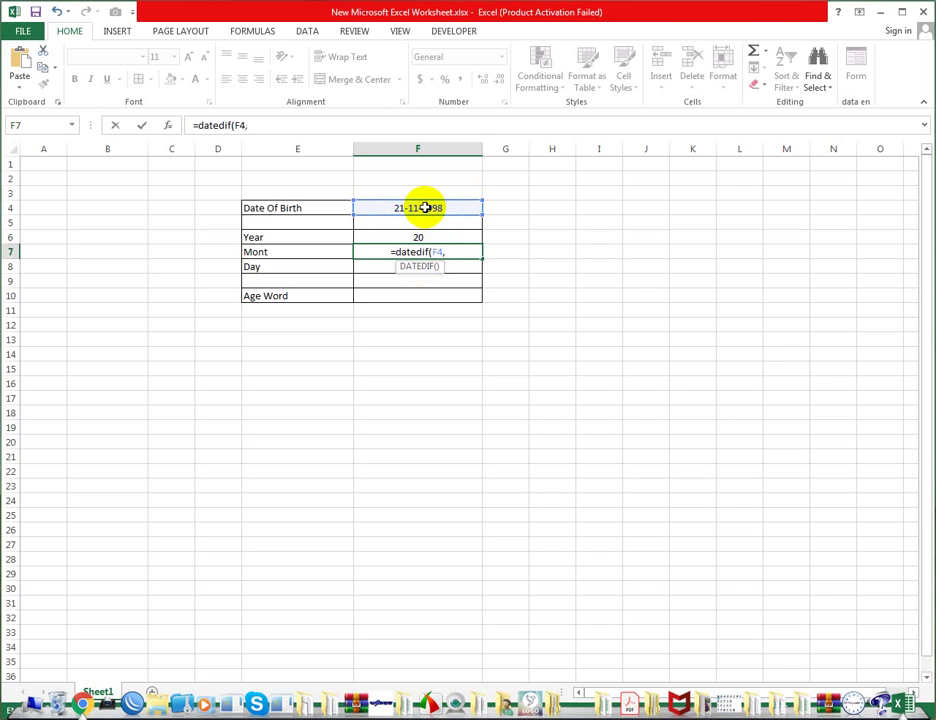
type("to")
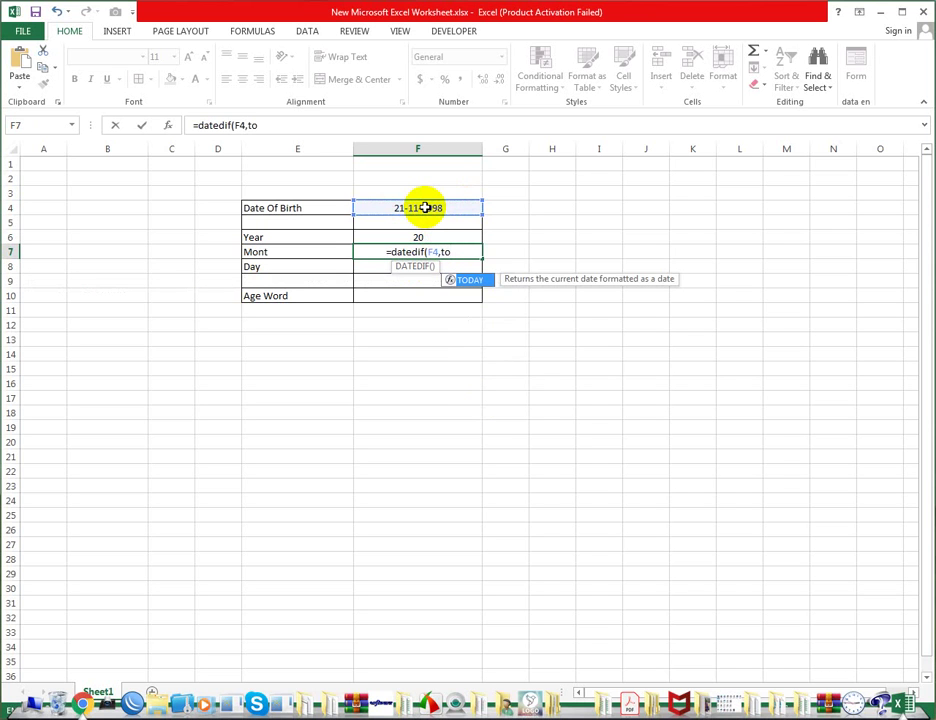
type("day")
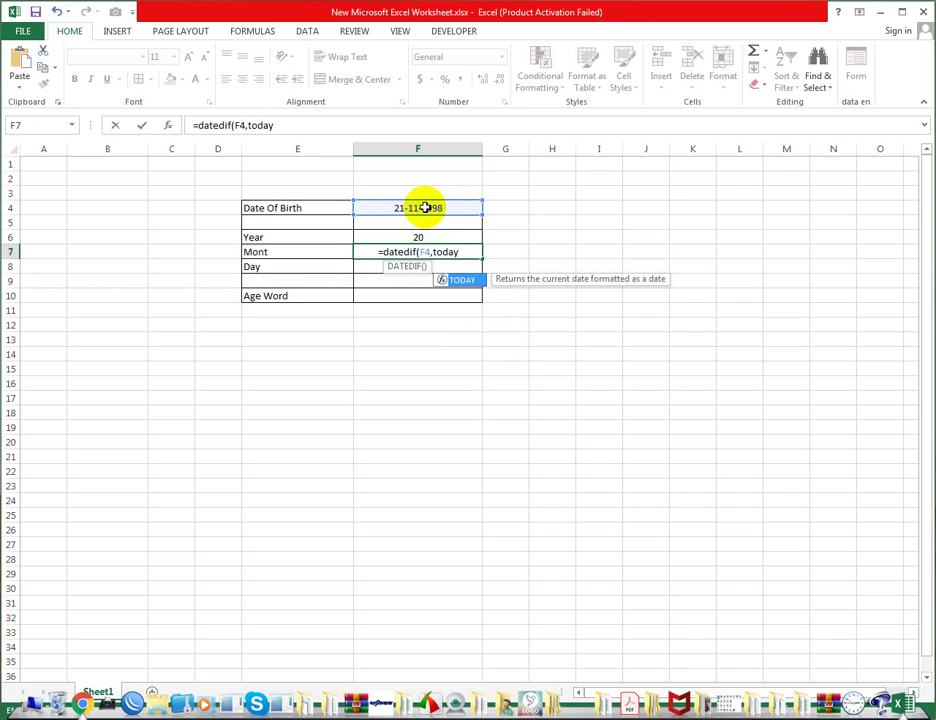
type("(")
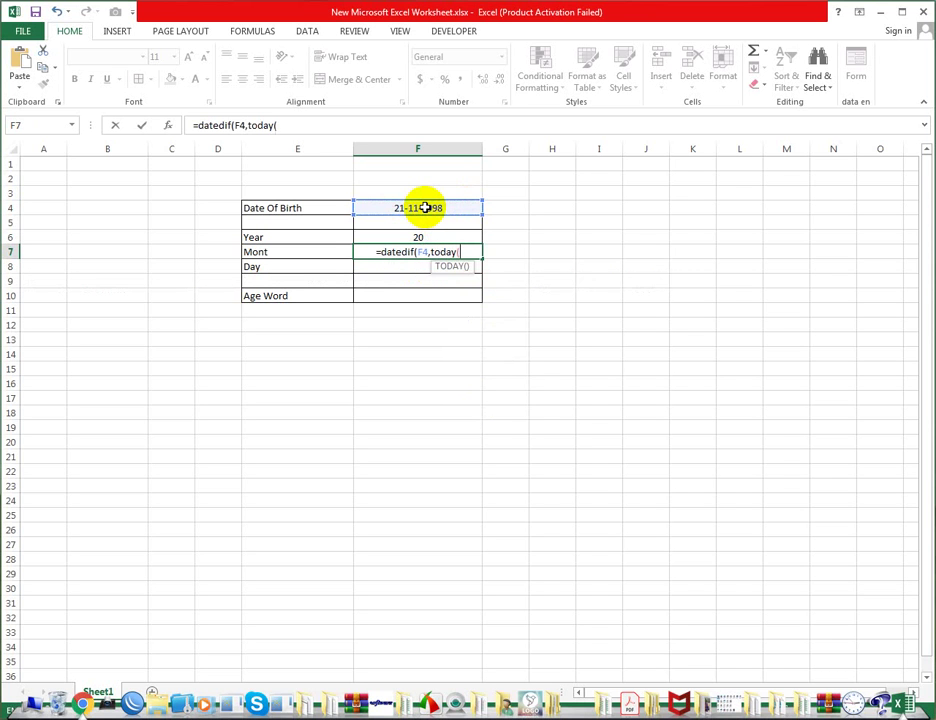
type(")")
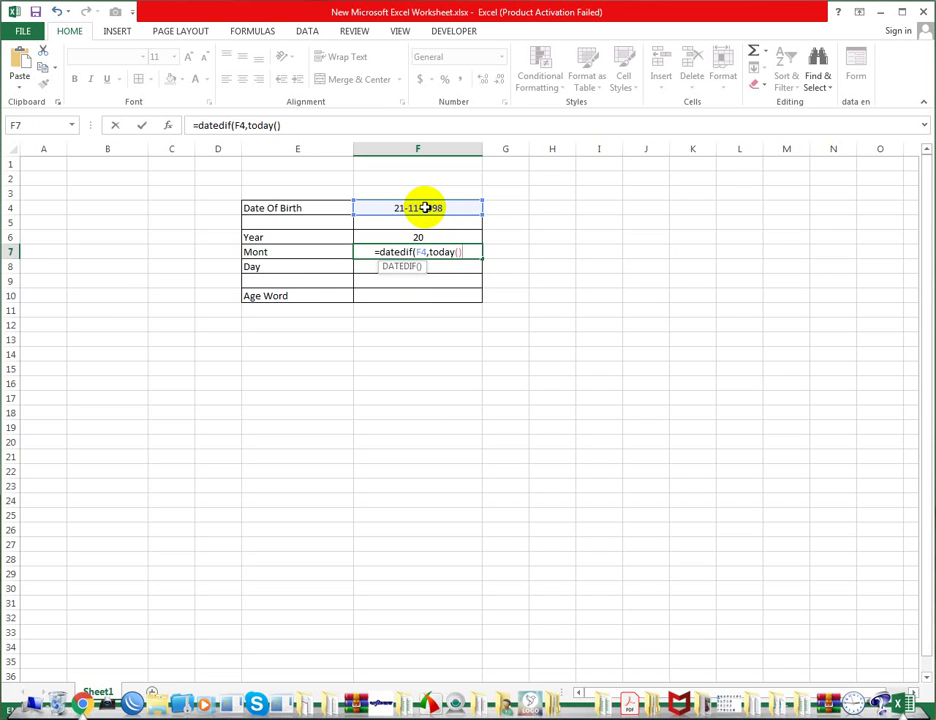
type(",")
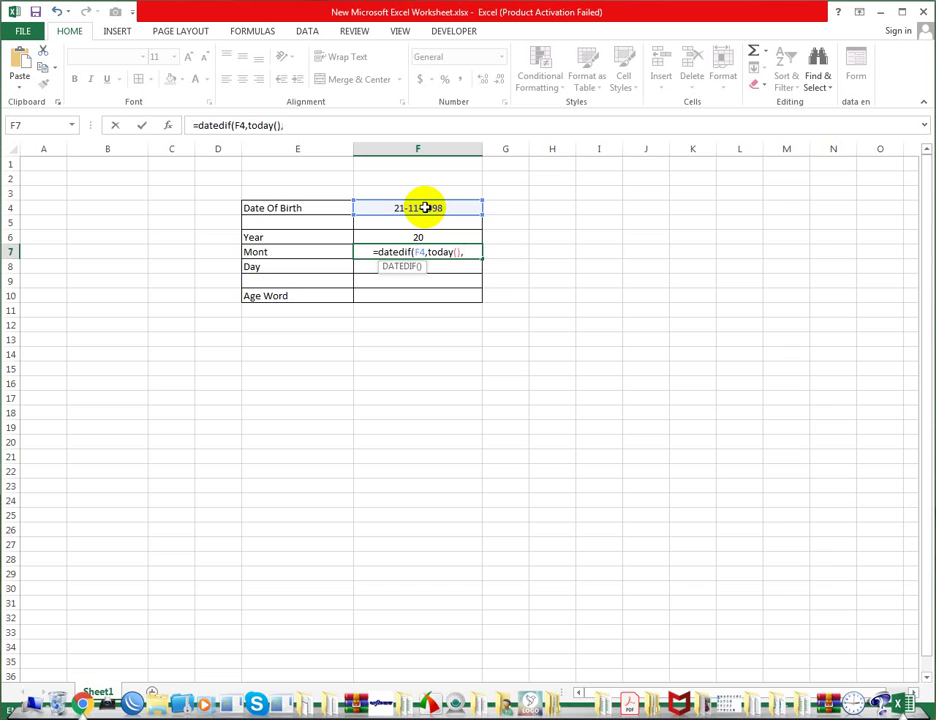
type("\"")
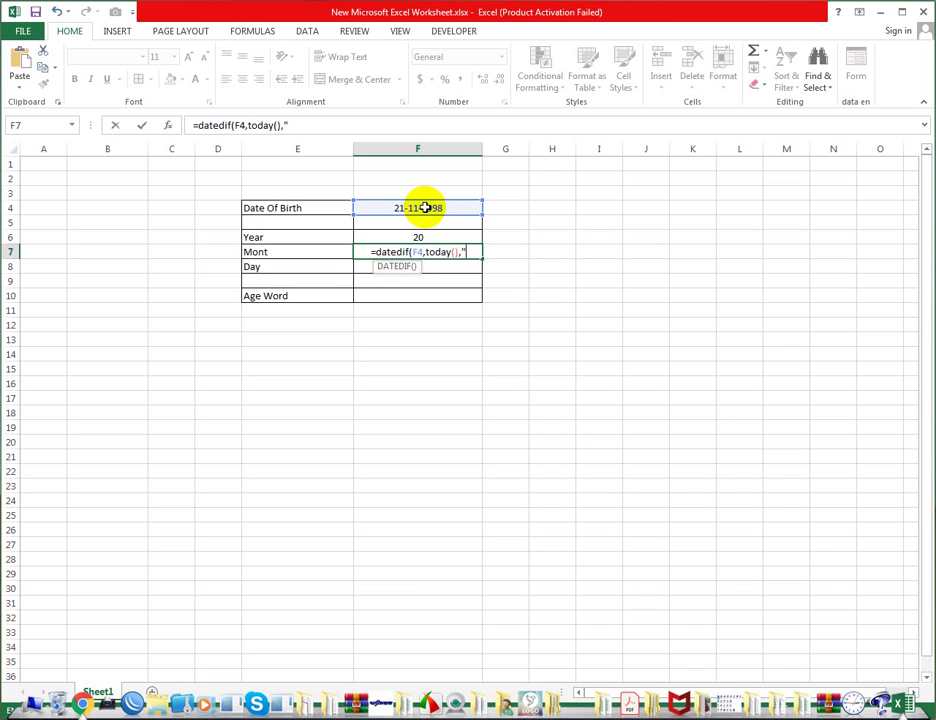
type("ym\"")
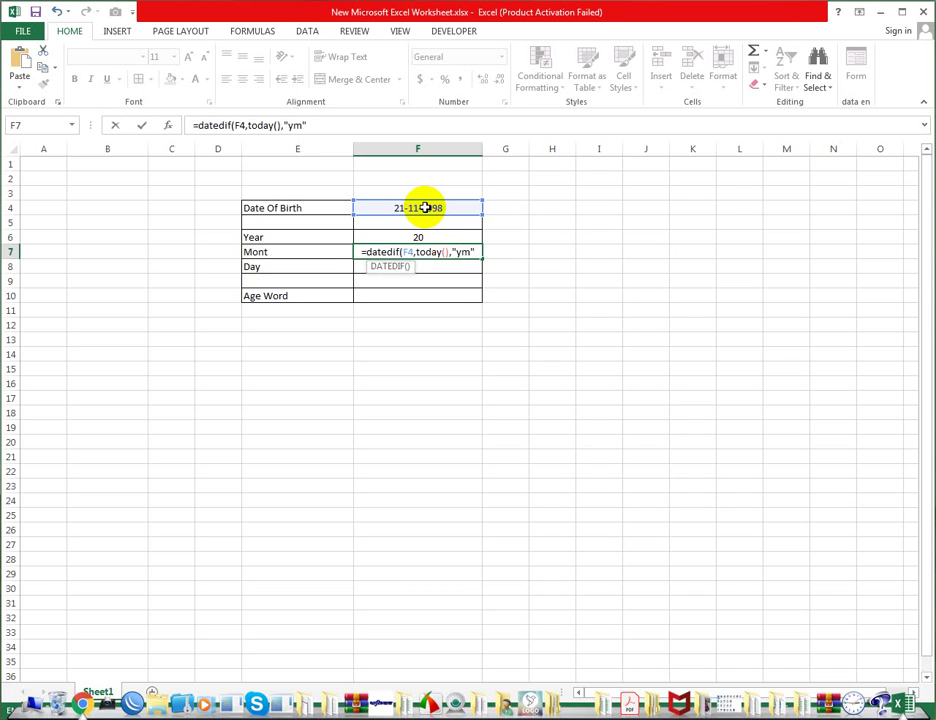
type(")")
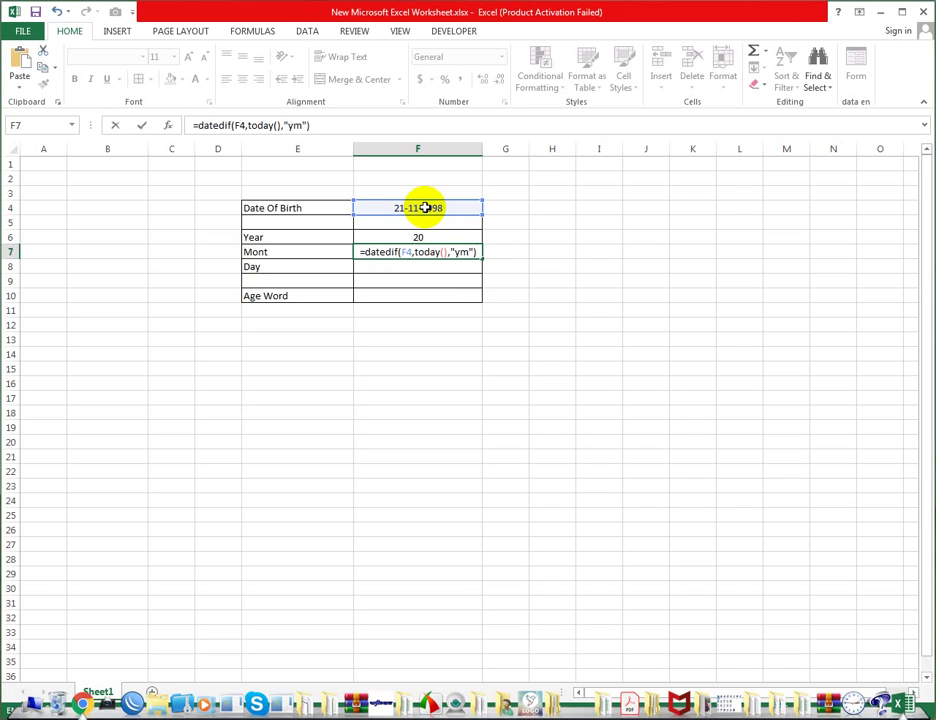
key("Return")
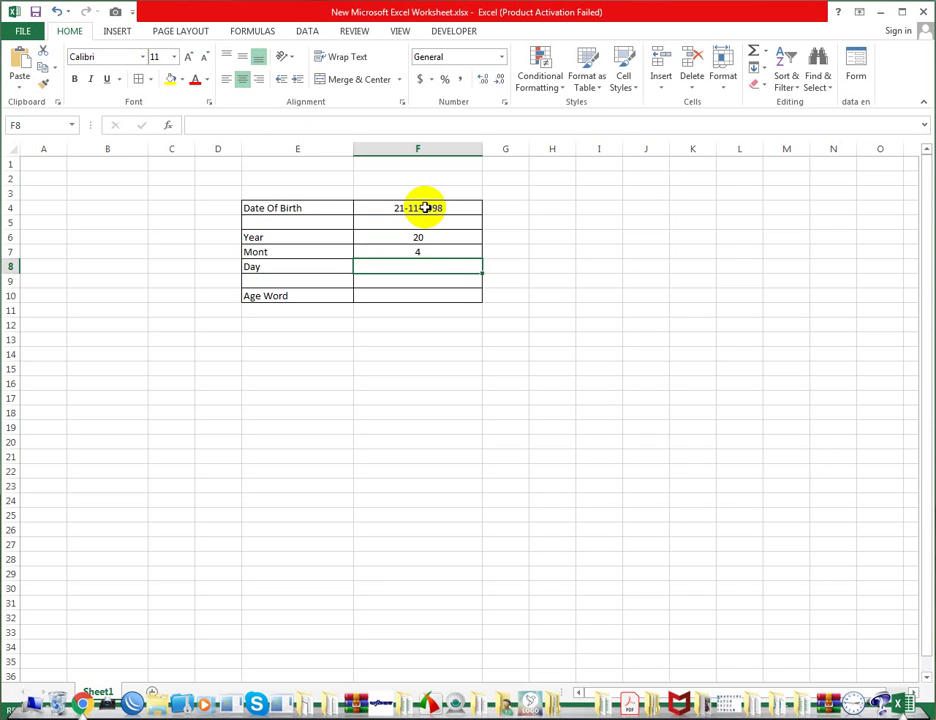
- Enter =datedif(F4,today(),"md") in F8, which shows 25 days
type("=")
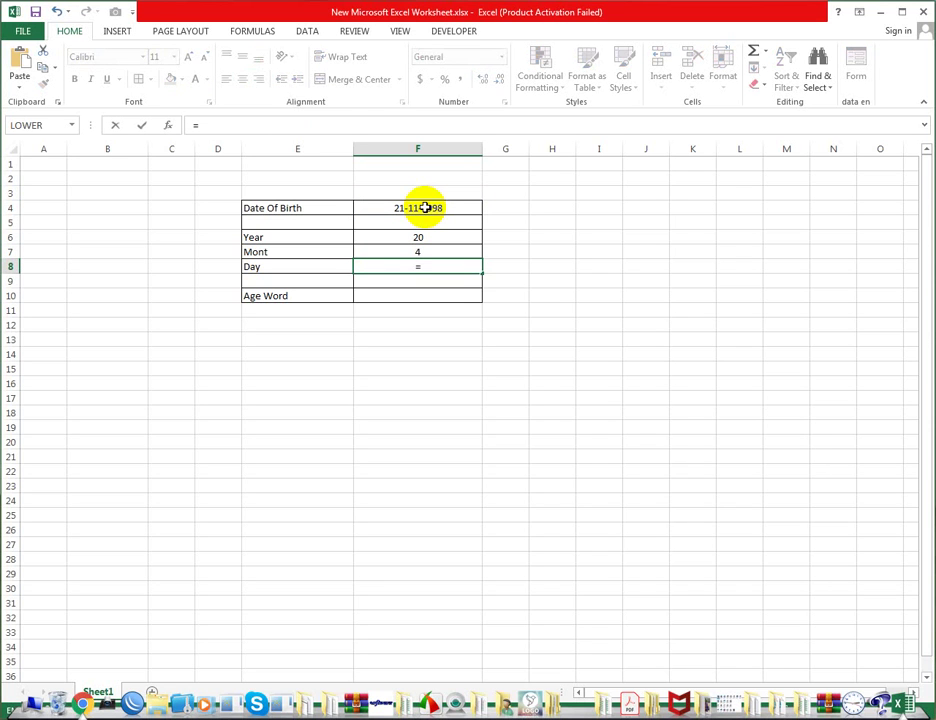
type("da")
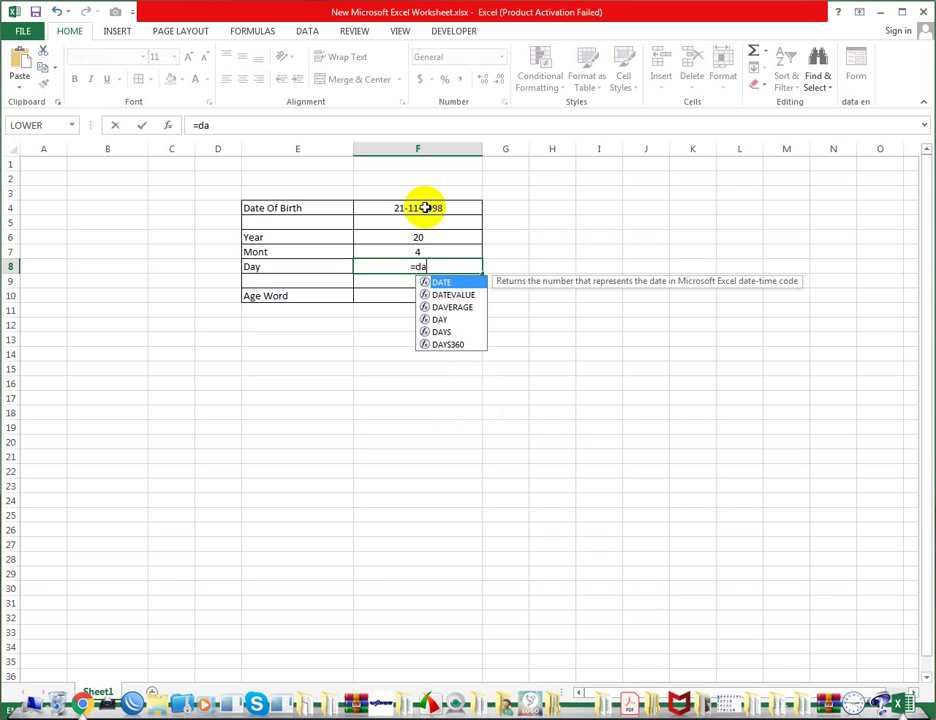
type("te")
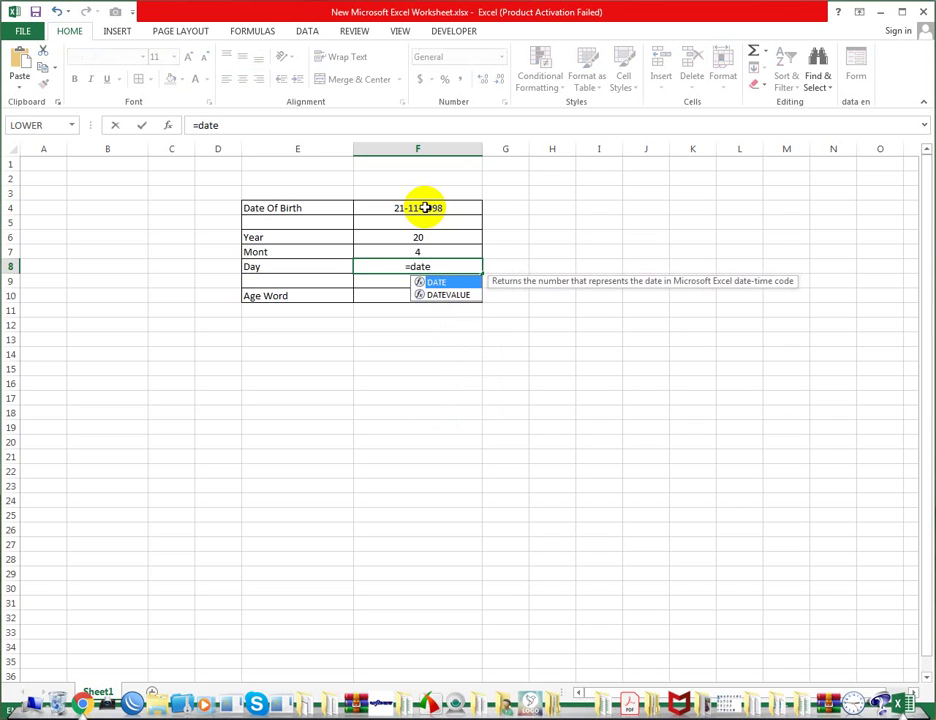
type("dif")
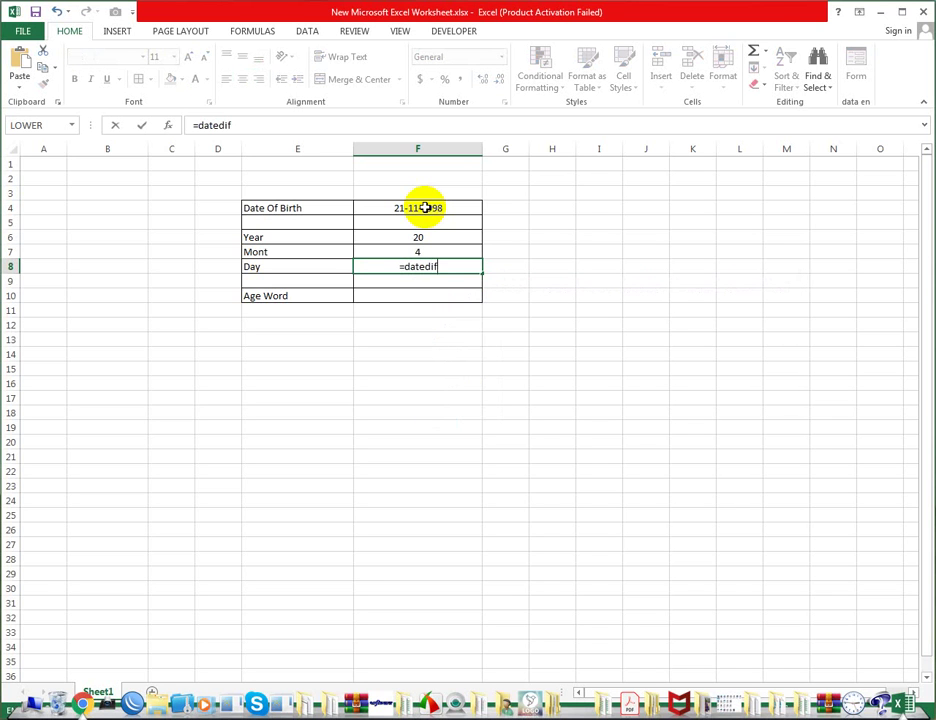
type("(")
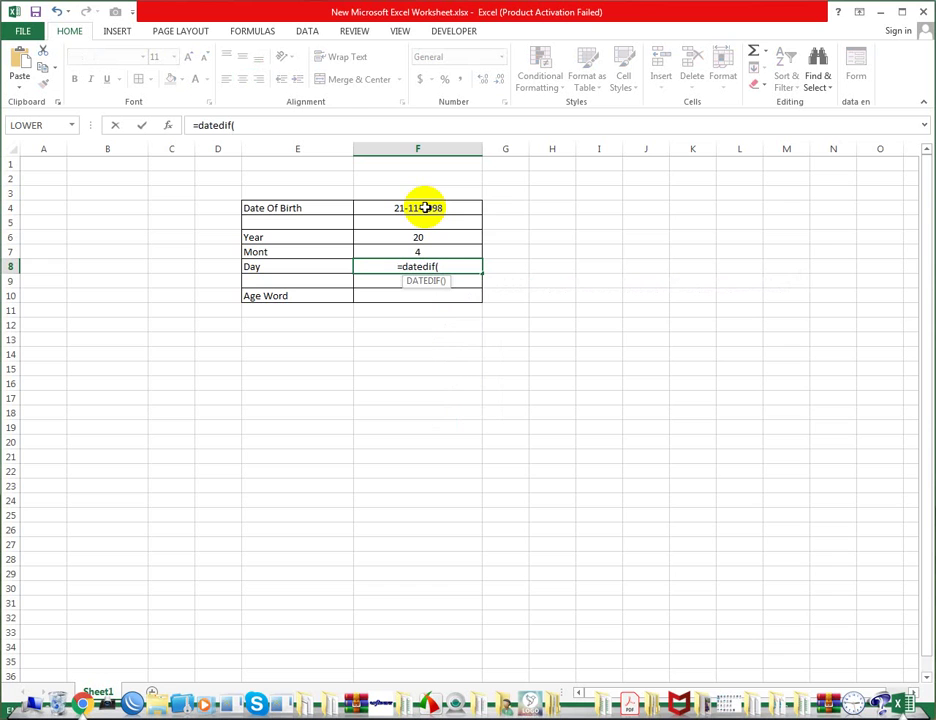
left_click(440, 208)
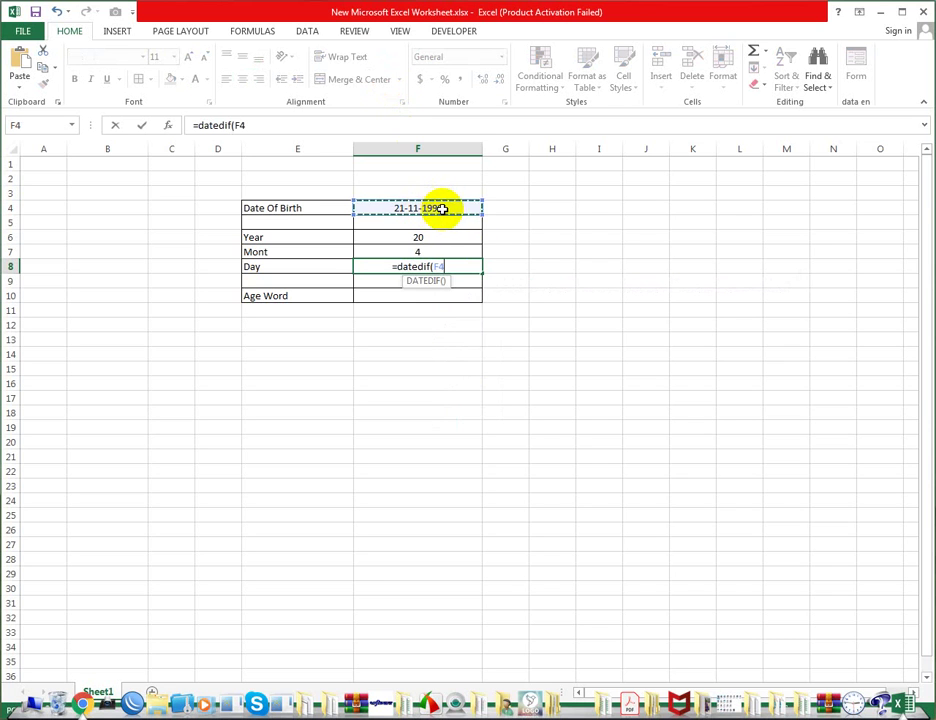
type(",")
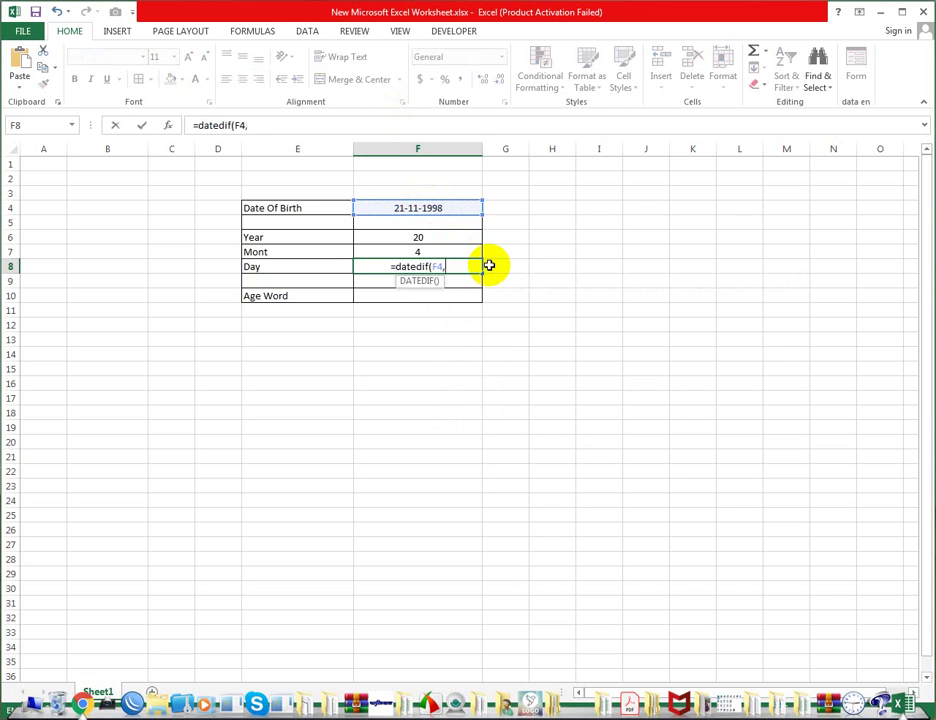
type("toda")
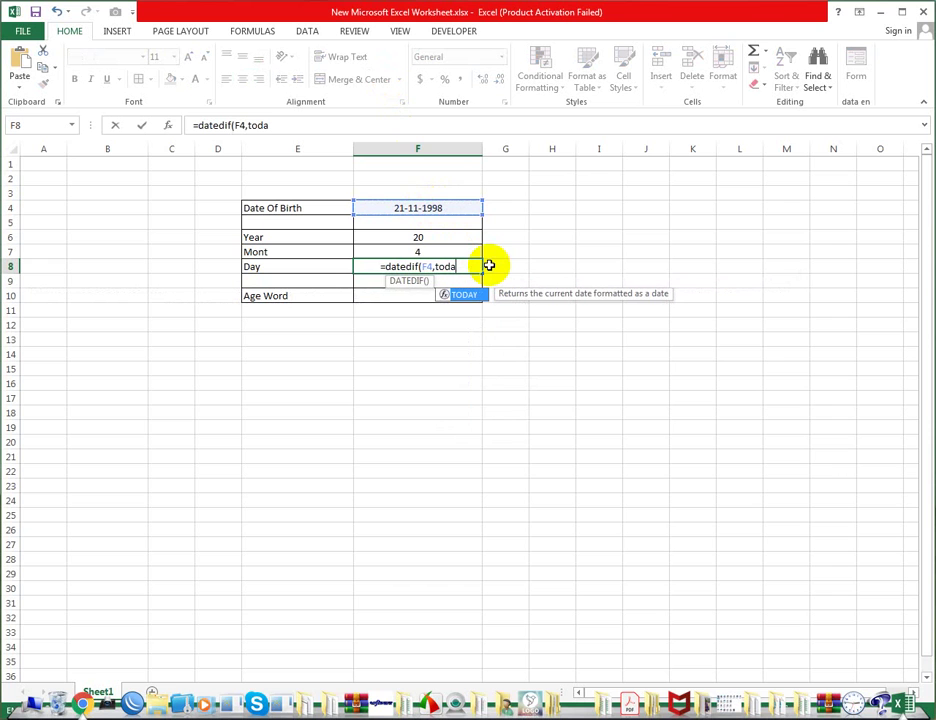
type("y")
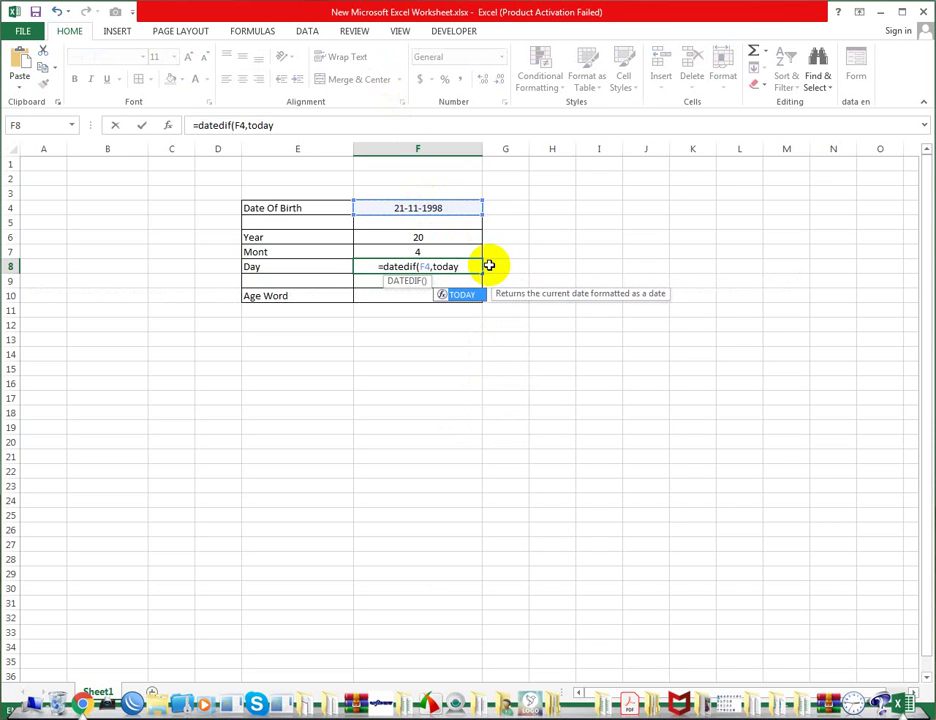
type("()")
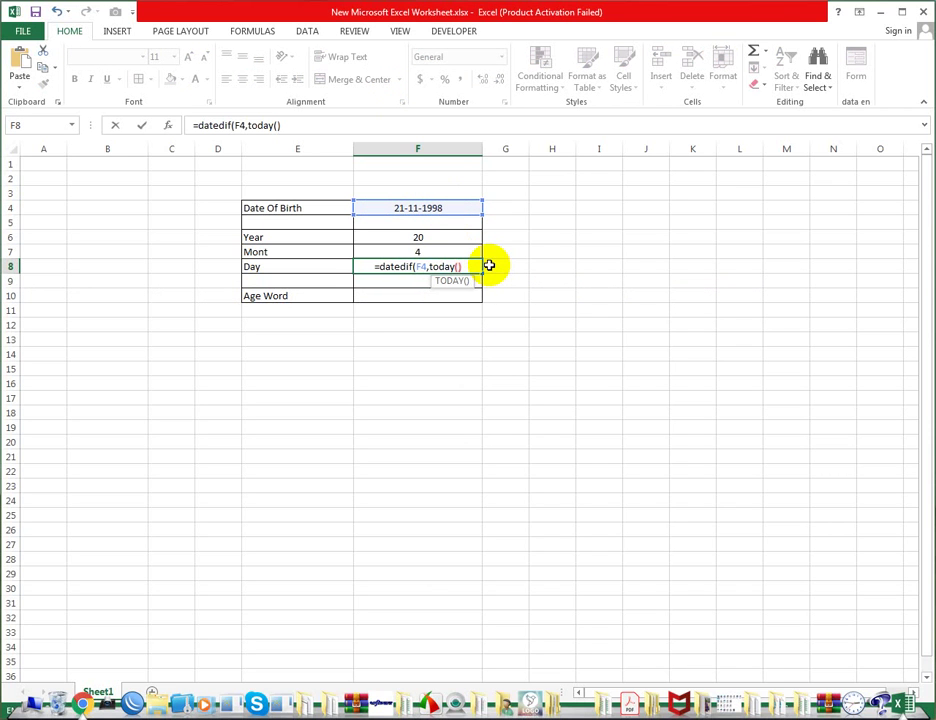
type(",")
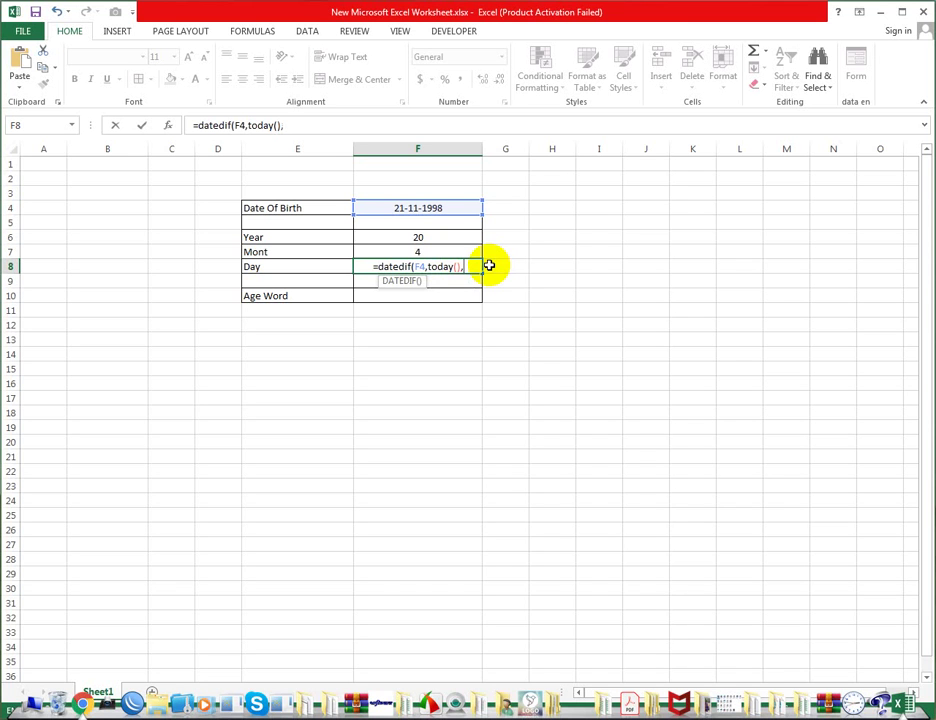
type("\"")
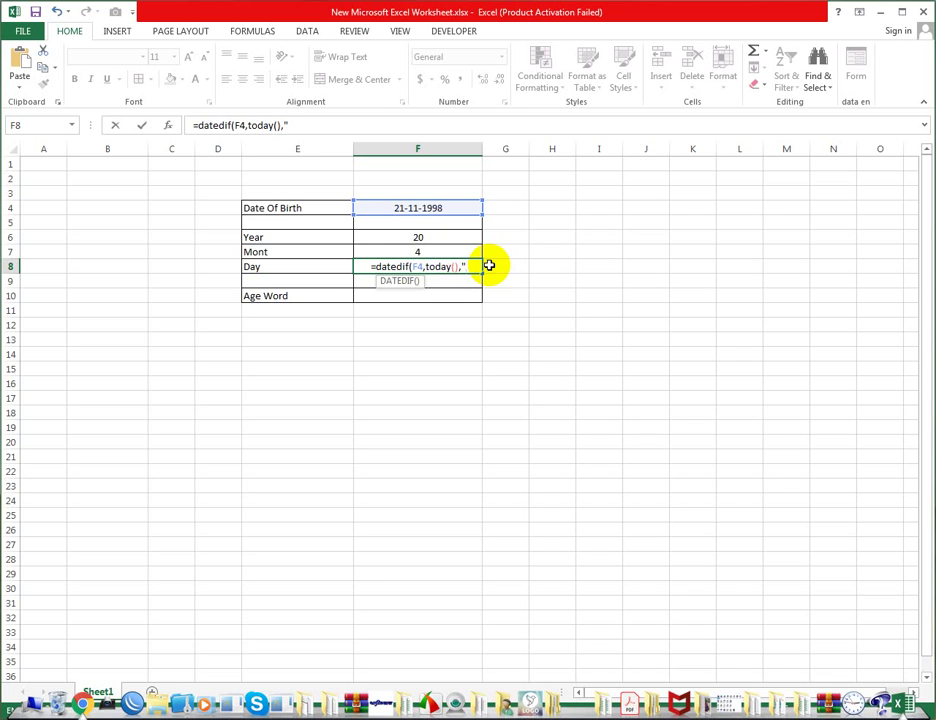
type("m")
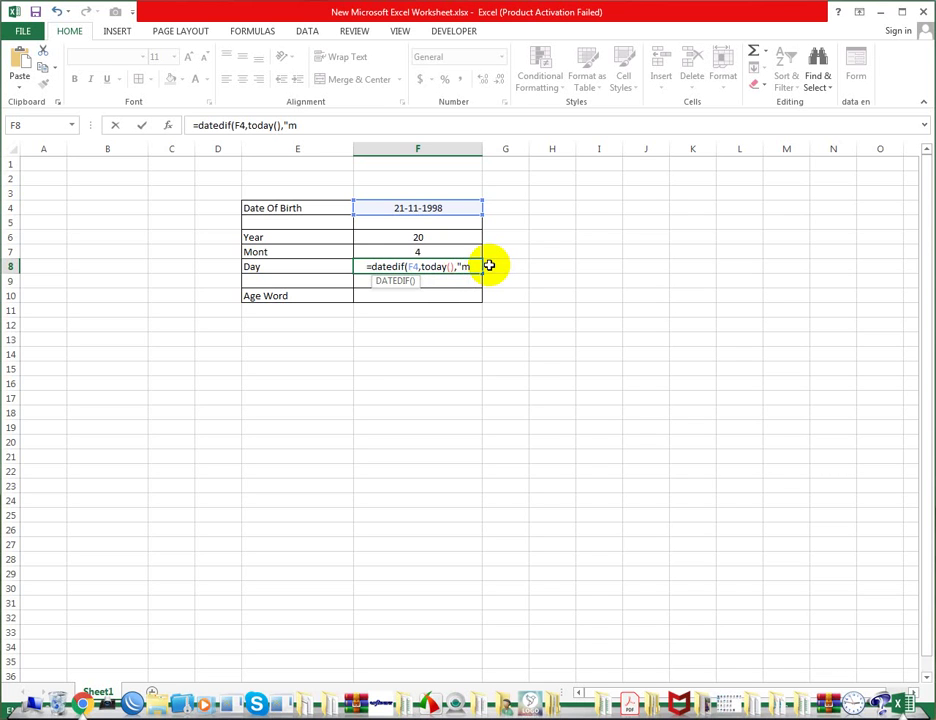
type("d")
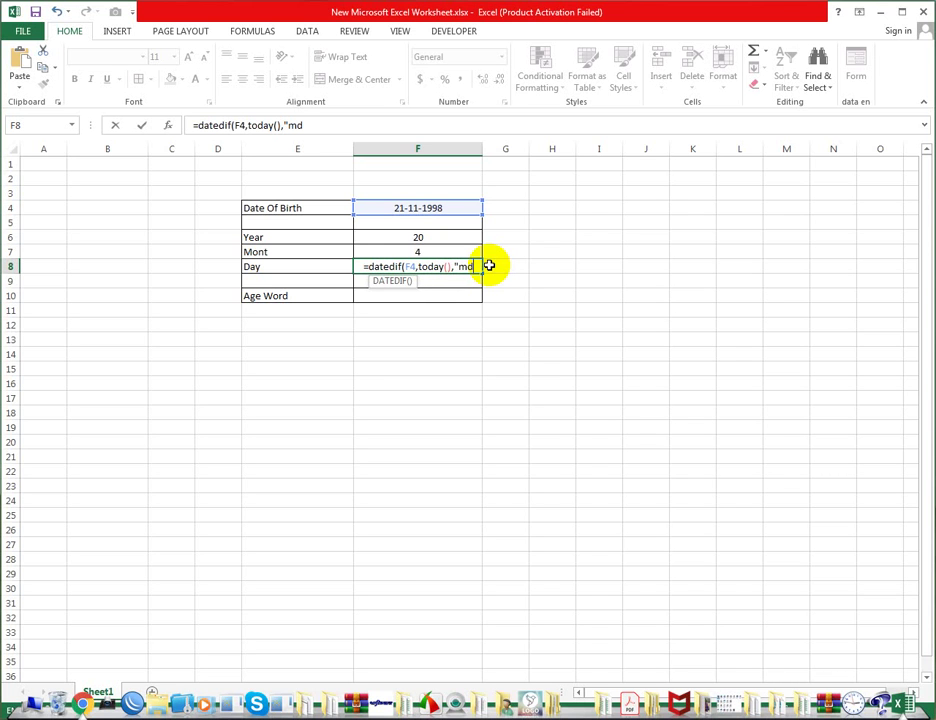
type("\"")
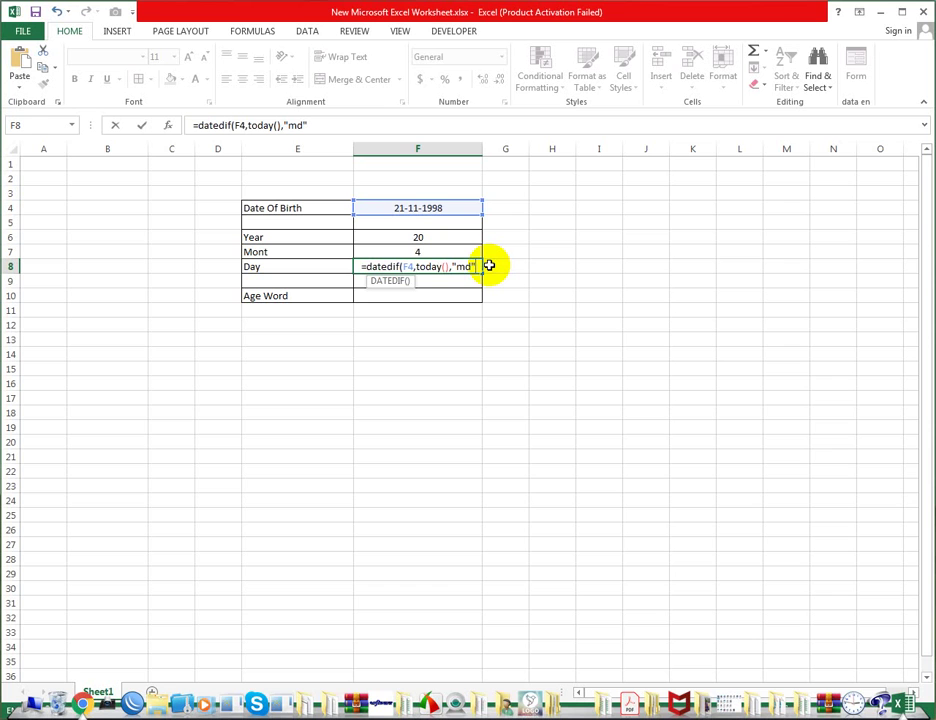
type(")")
key("Return")
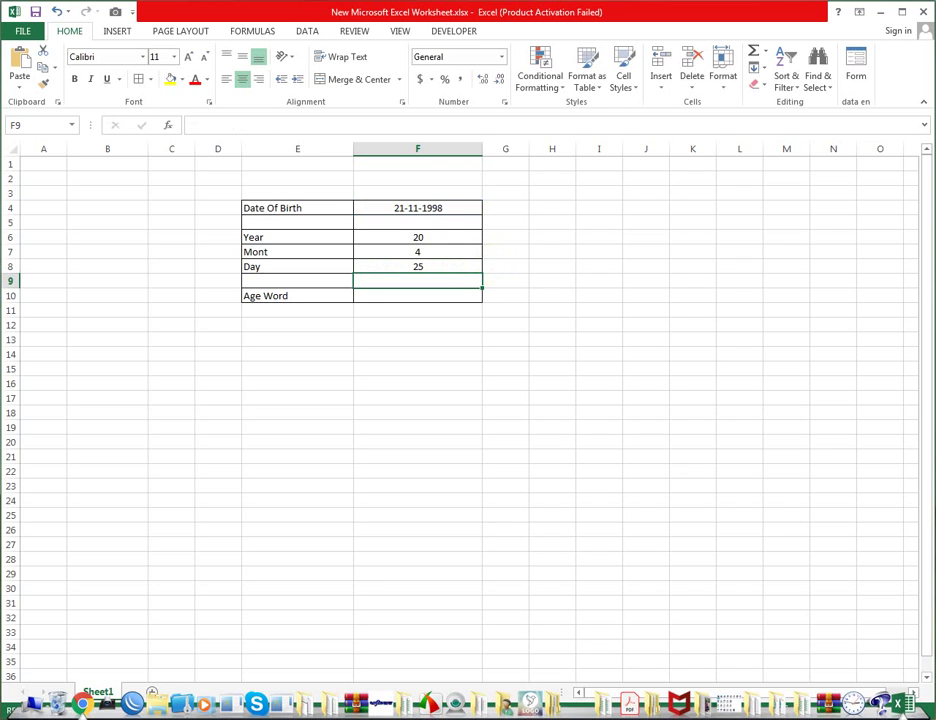
- Change the birth year in F4 to 2000, making it 21-11-2000
left_click(440, 209)
double_click(448, 207)
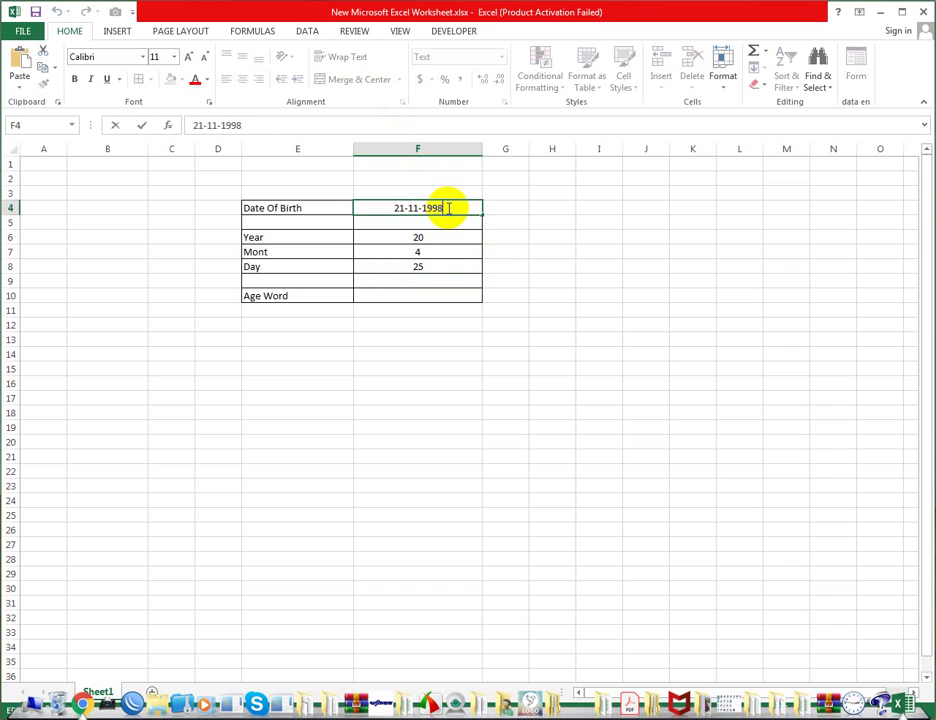
key("BackSpace")
key("BackSpace")
key("BackSpace")
key("BackSpace")
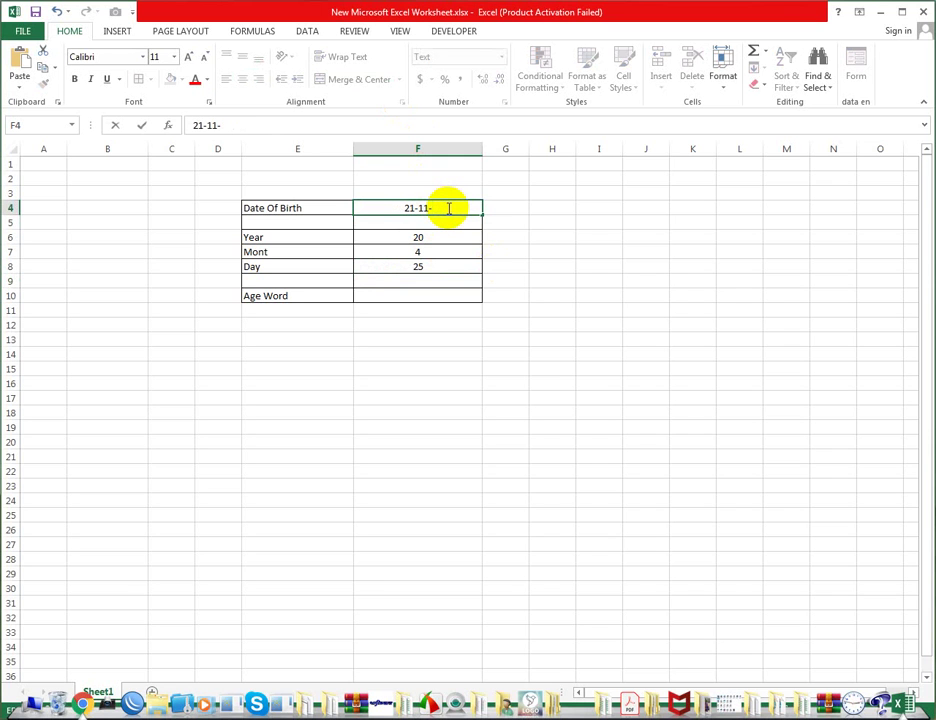
type("2000")
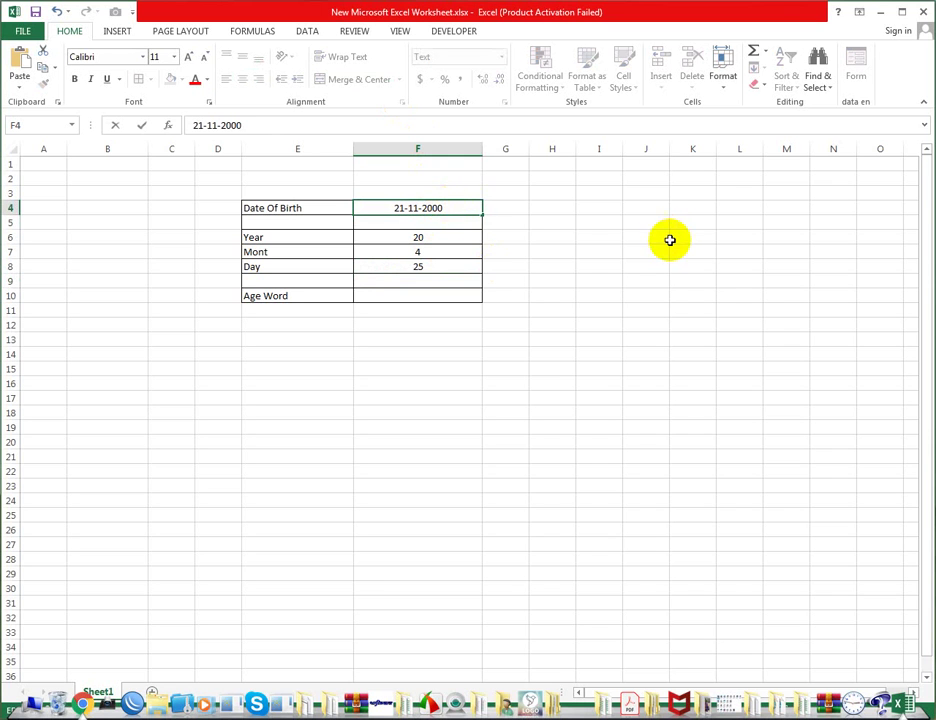
left_click(648, 236)
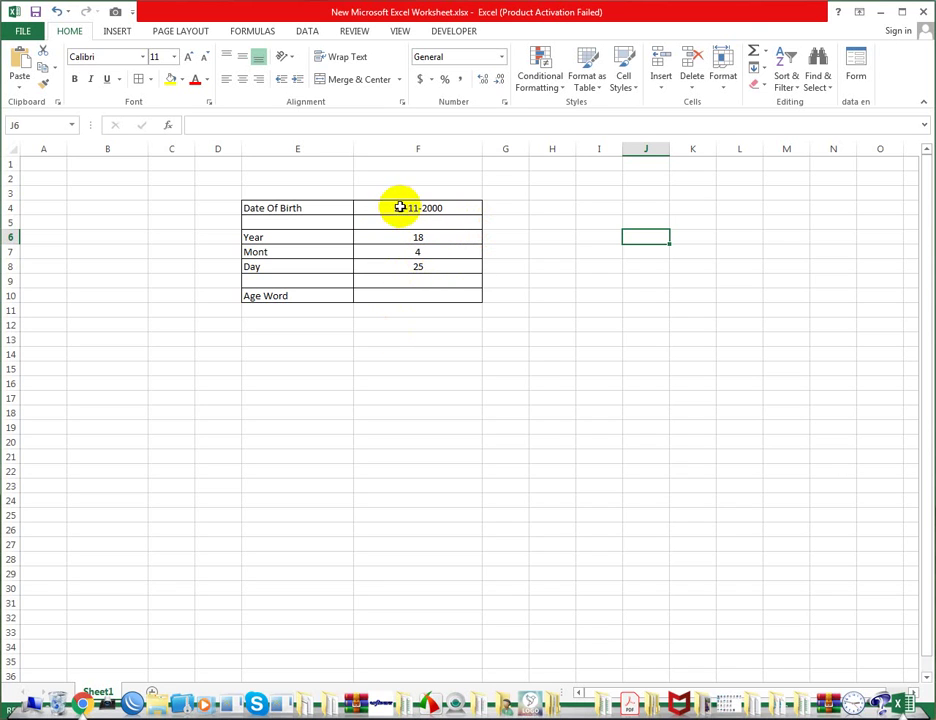
- Replace the birth date with 12-12-2000 and check the recalculated Day formula in F8
left_click(450, 206)
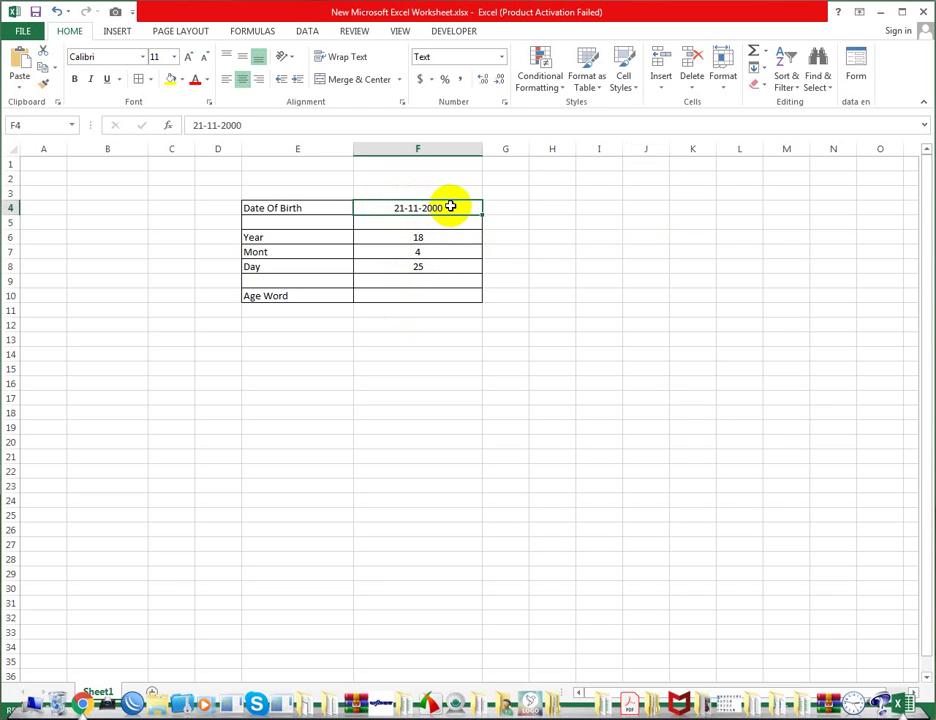
type("12")
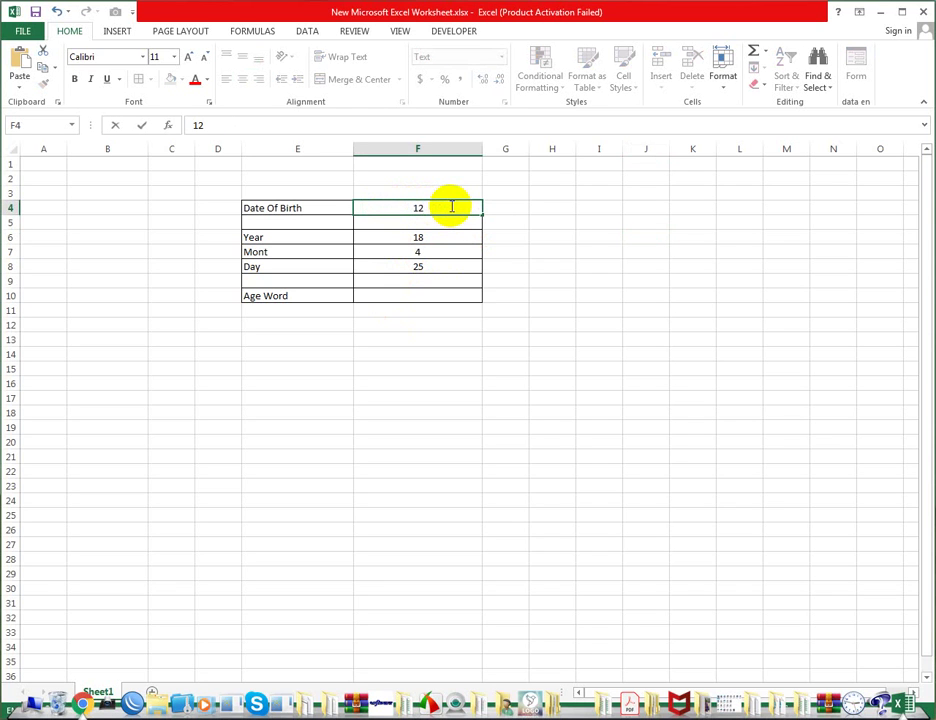
type("-")
type("1")
type("2-20")
type("00")
left_click(599, 236)
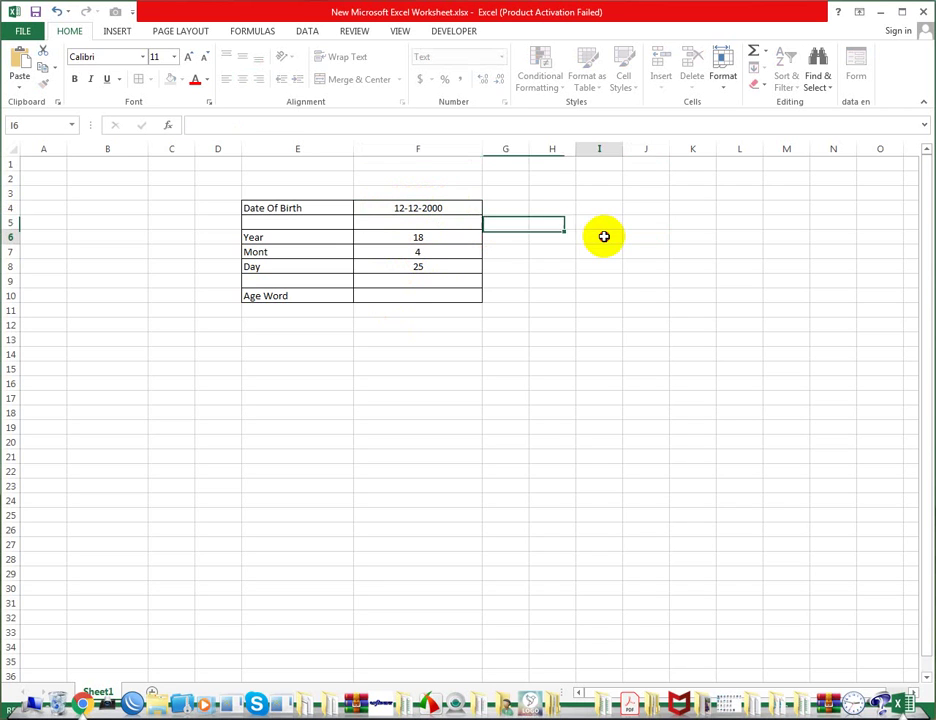
left_click(422, 267)
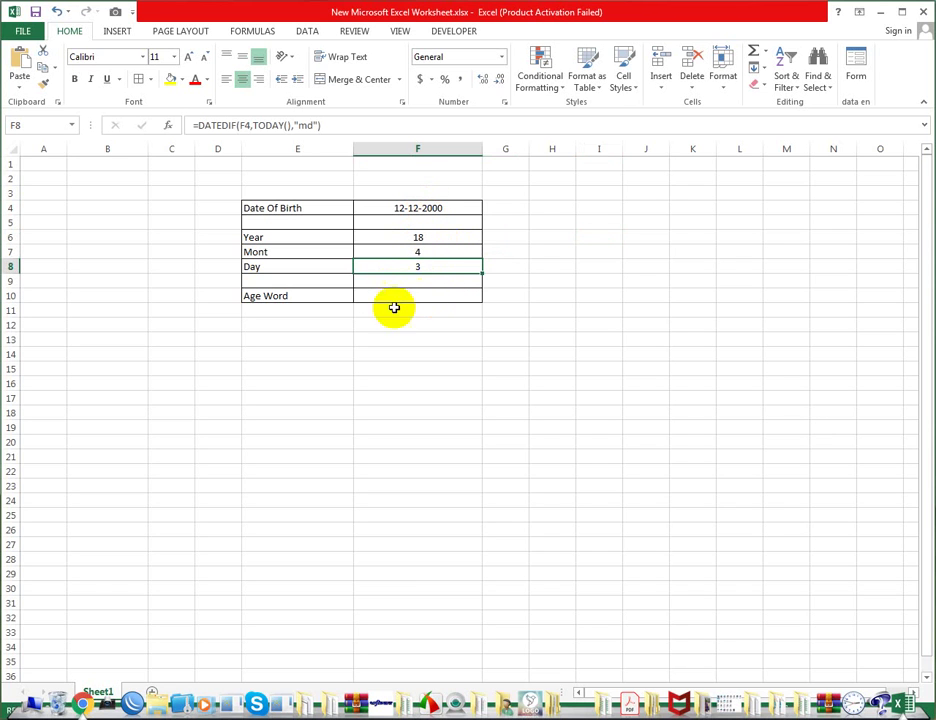
left_click(422, 293)
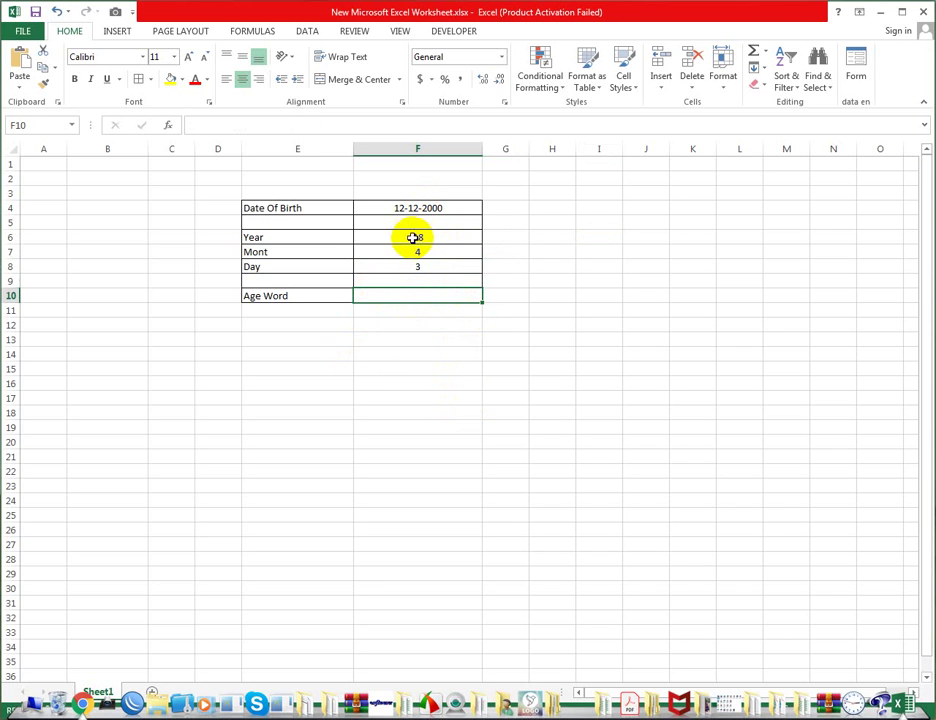
- Apply Merge & Center to F10:H10 to form a single Age Word value cell
mouse_move(416, 240)
left_mouse_down()
mouse_move(419, 274)
mouse_move(559, 297)
left_mouse_up()
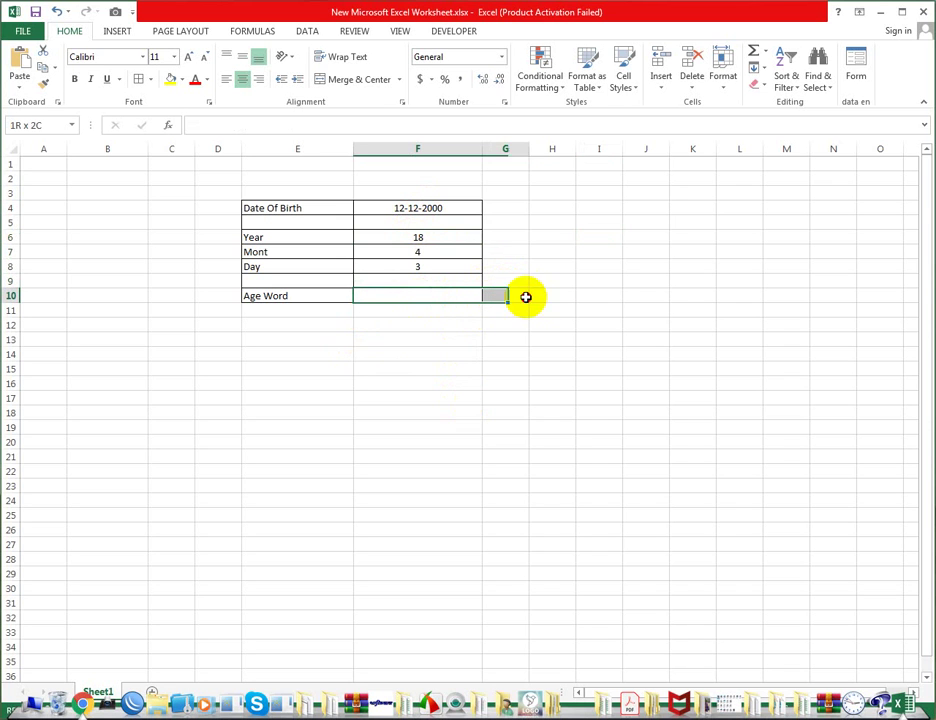
left_click(352, 80)
left_click(503, 342)
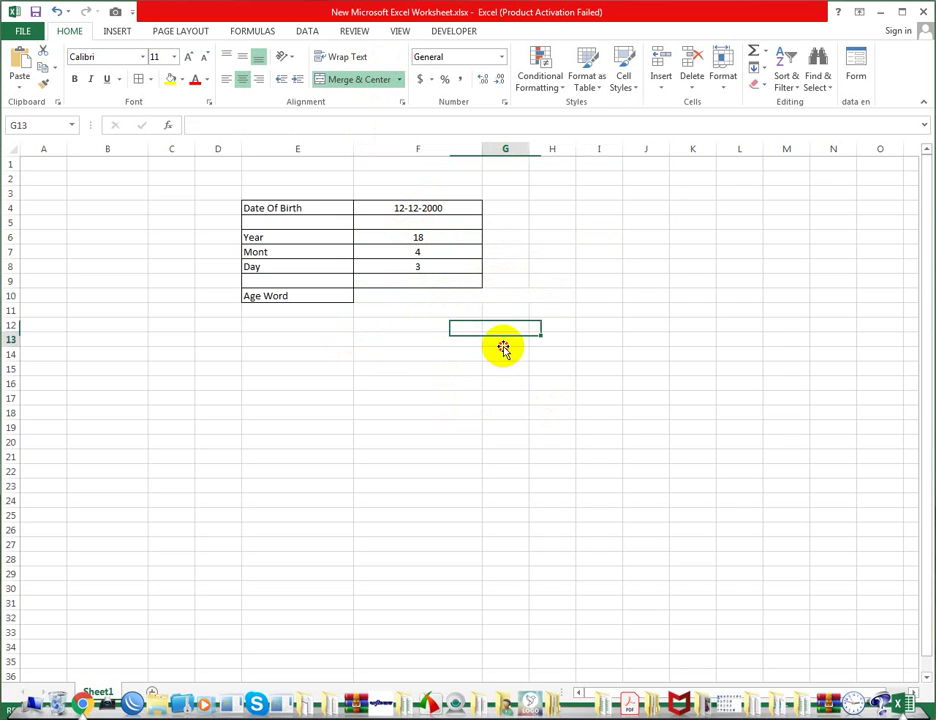
left_click(393, 294)
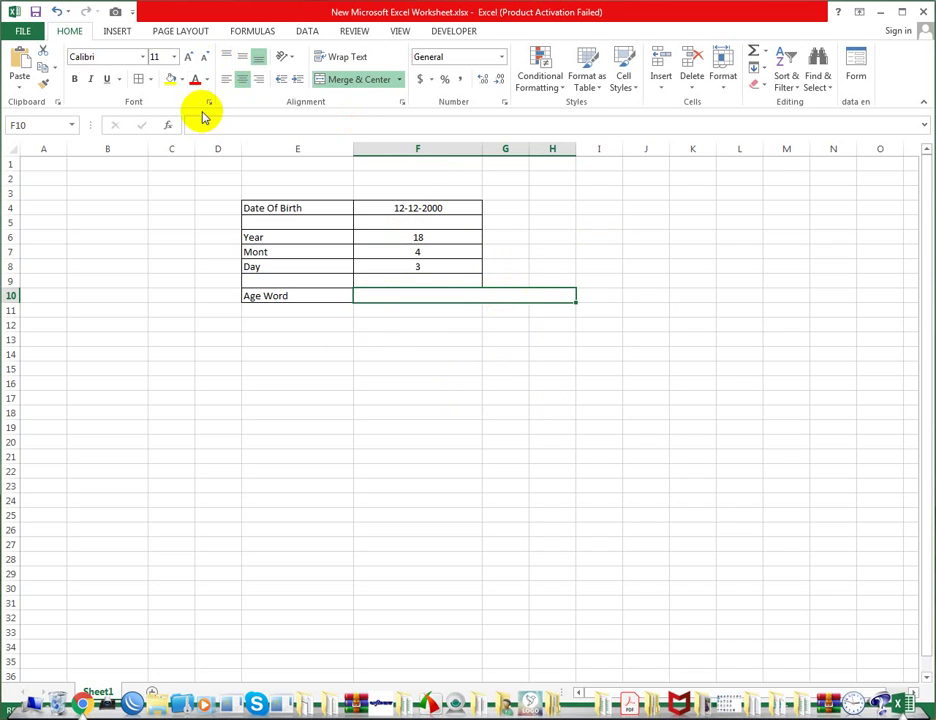
left_click(428, 350)
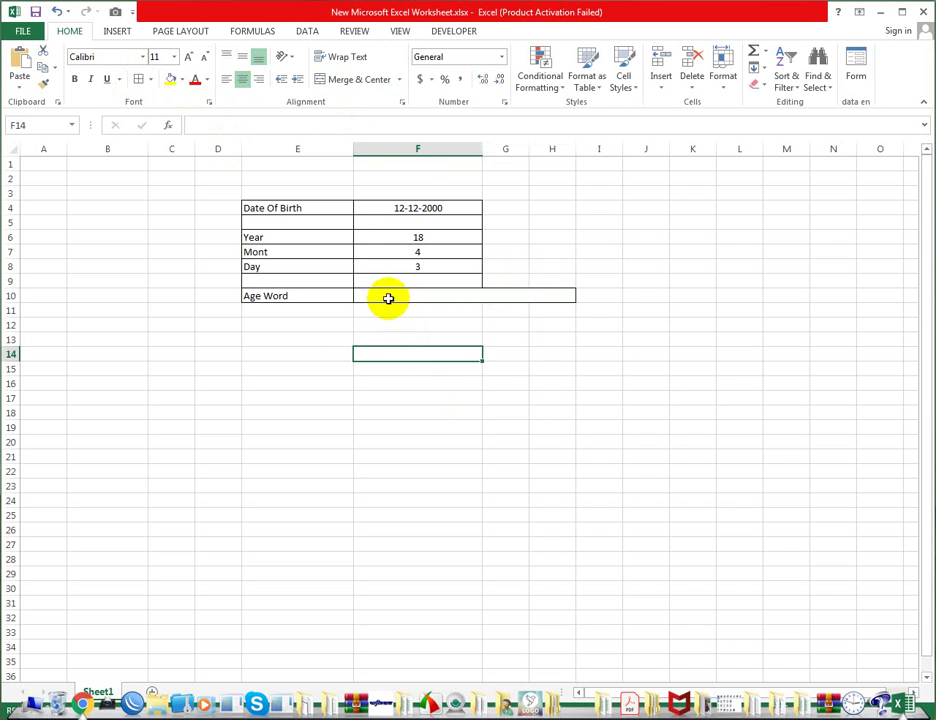
left_click(388, 294)
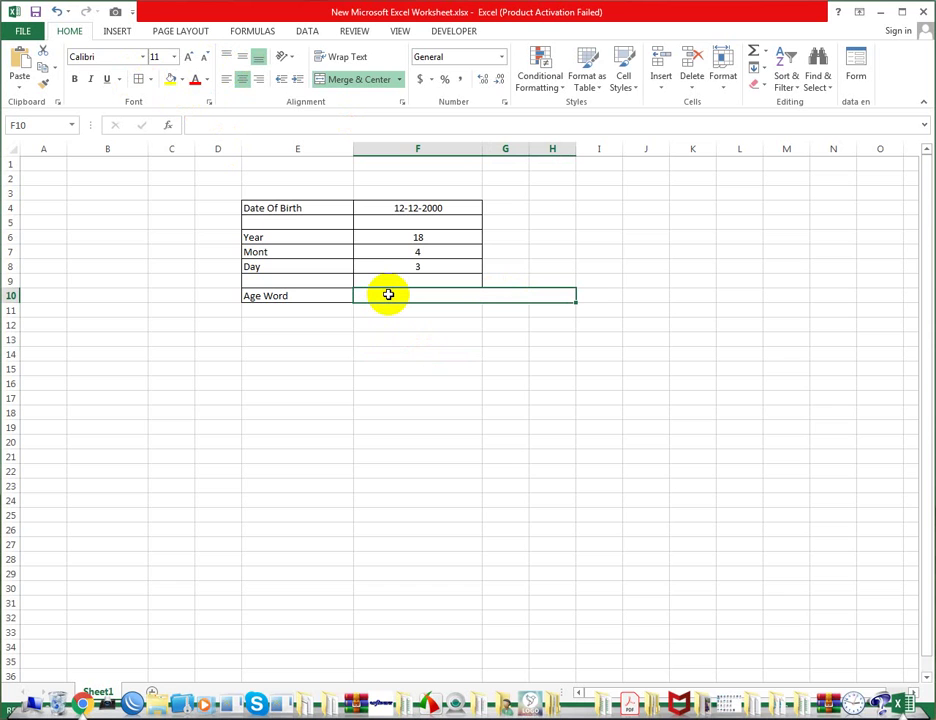
- Enter =F6&"Years"&F7&"Months"&F8&"Days" in merged F10, displaying 18Years4Months3Days
type("=")
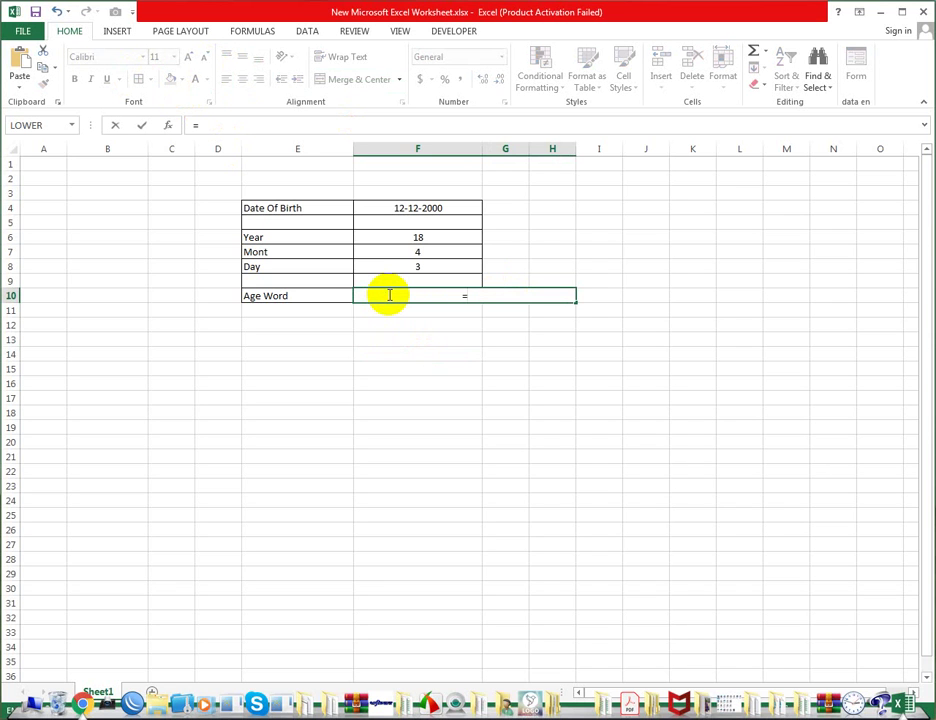
left_click(433, 235)
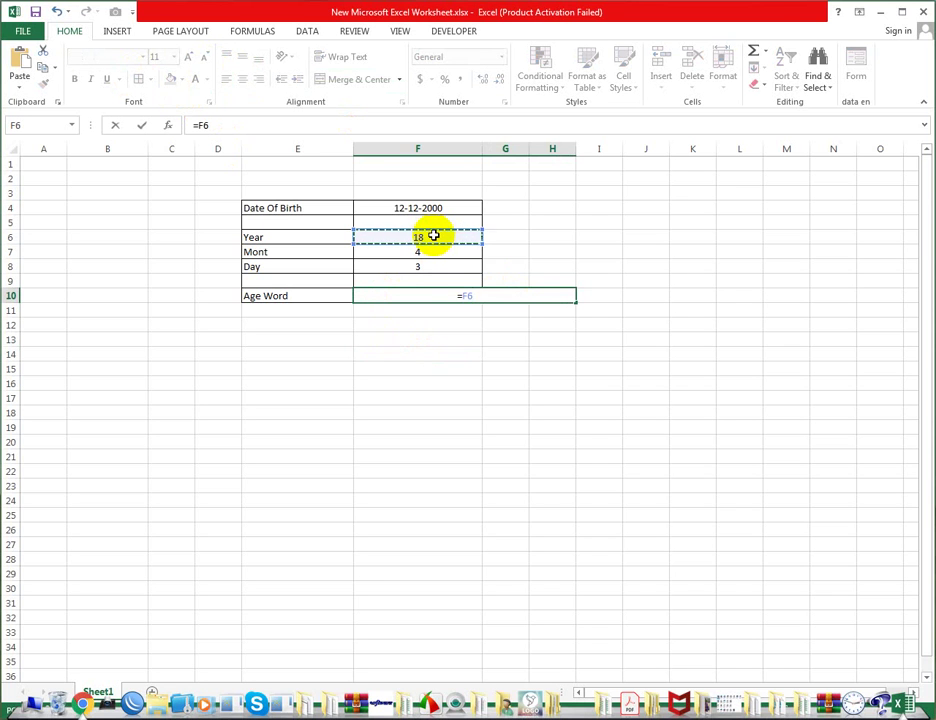
type("&")
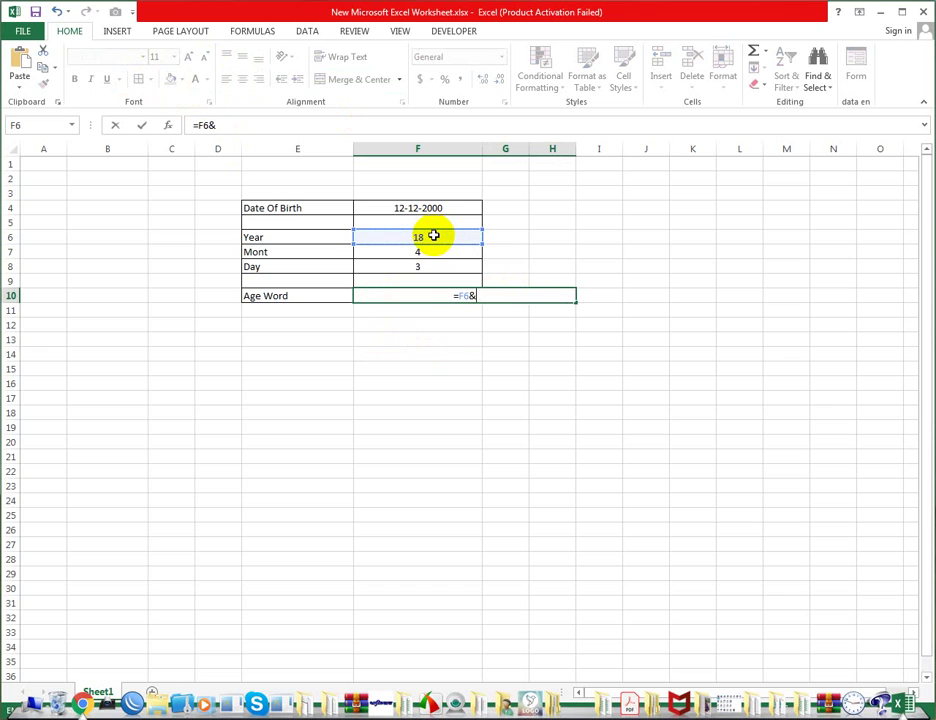
type("\"")
type("Y")
type("ear")
type("s")
type("\"")
type("&")
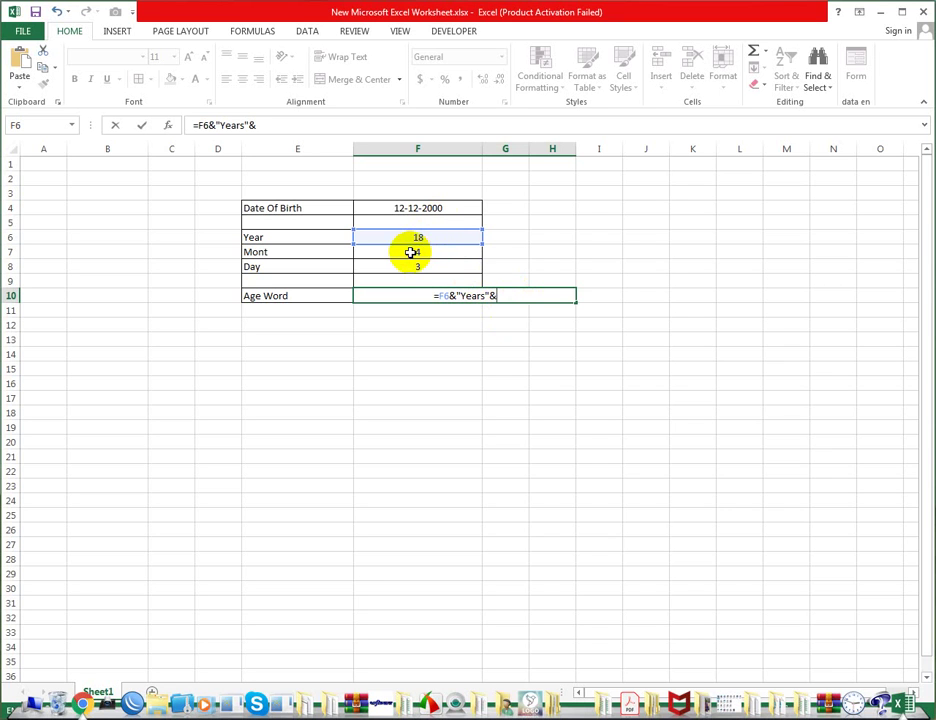
left_click(418, 252)
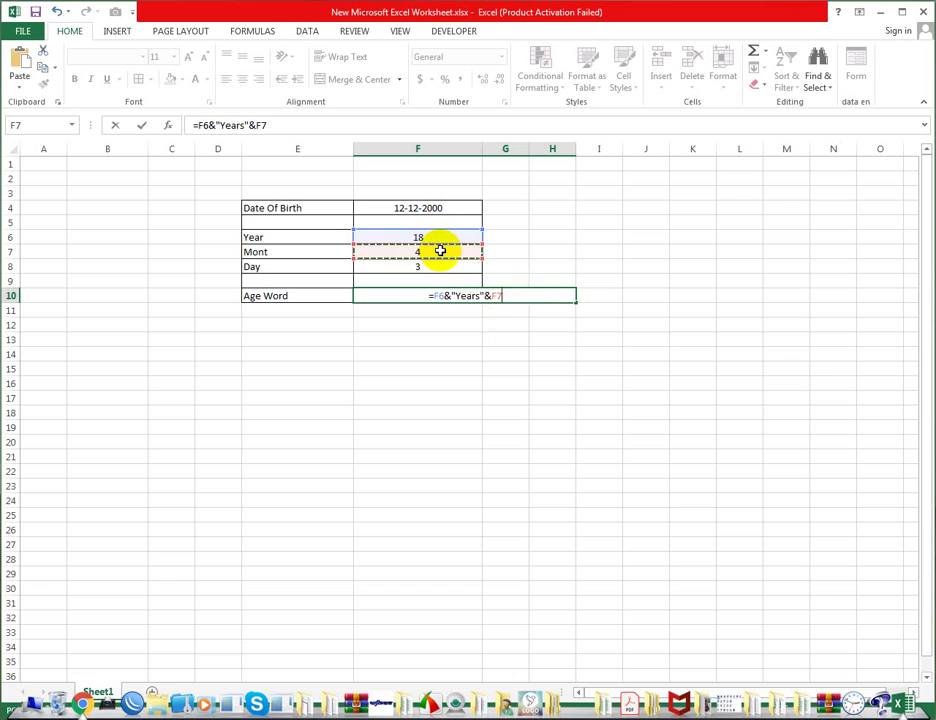
type("&")
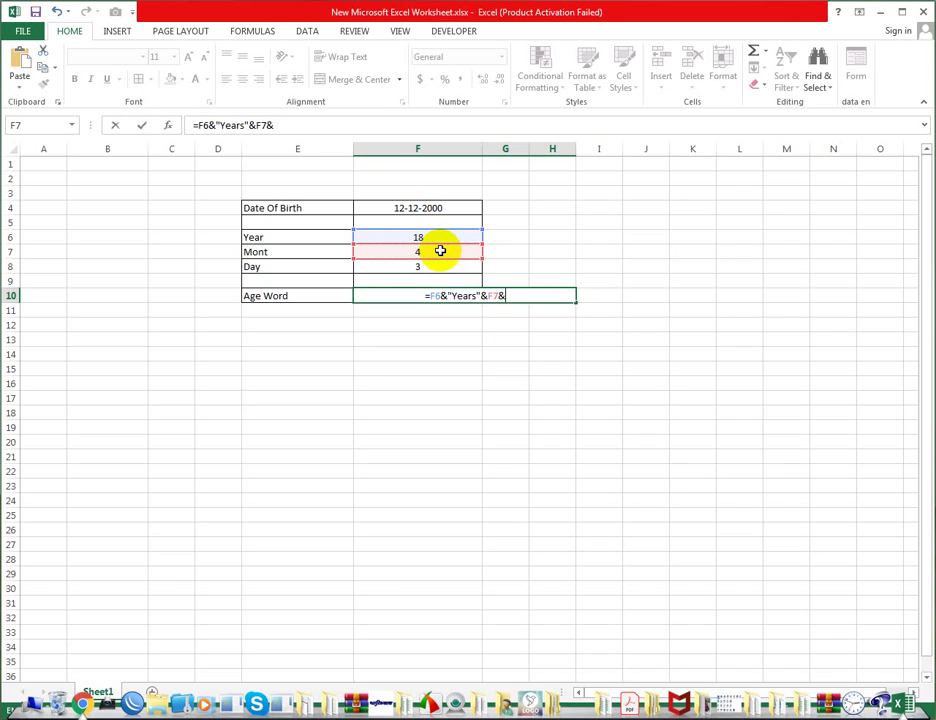
type("\"")
type("Mo")
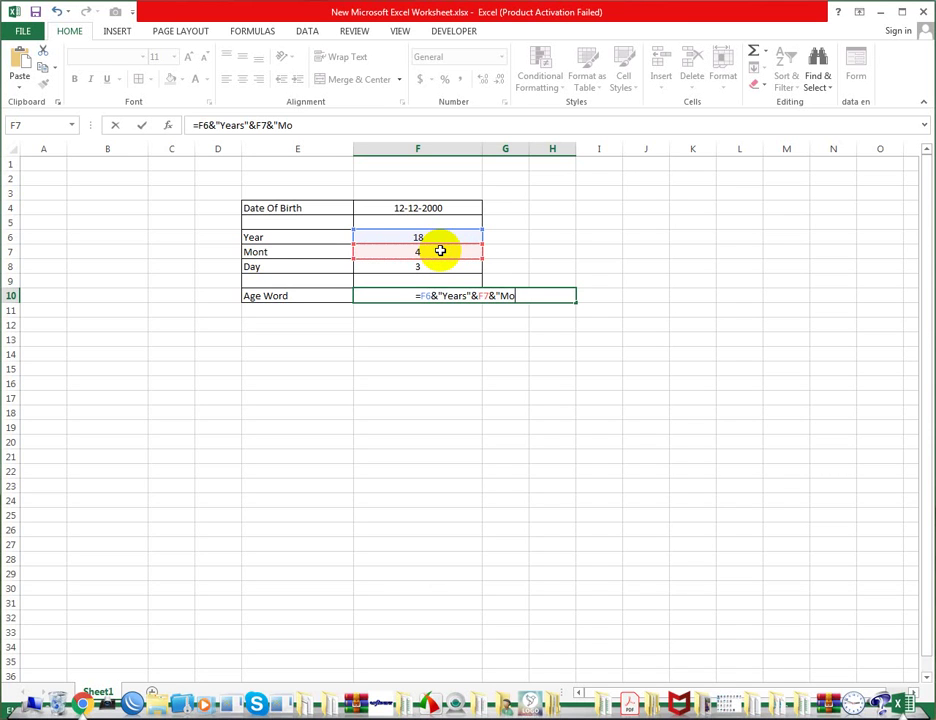
type("nth")
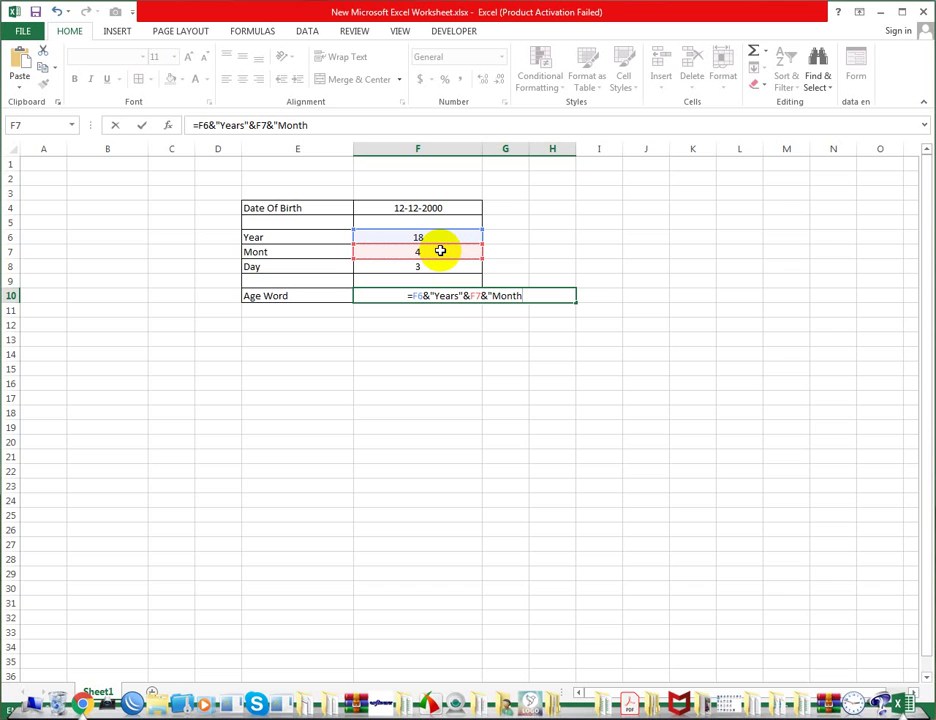
type("s")
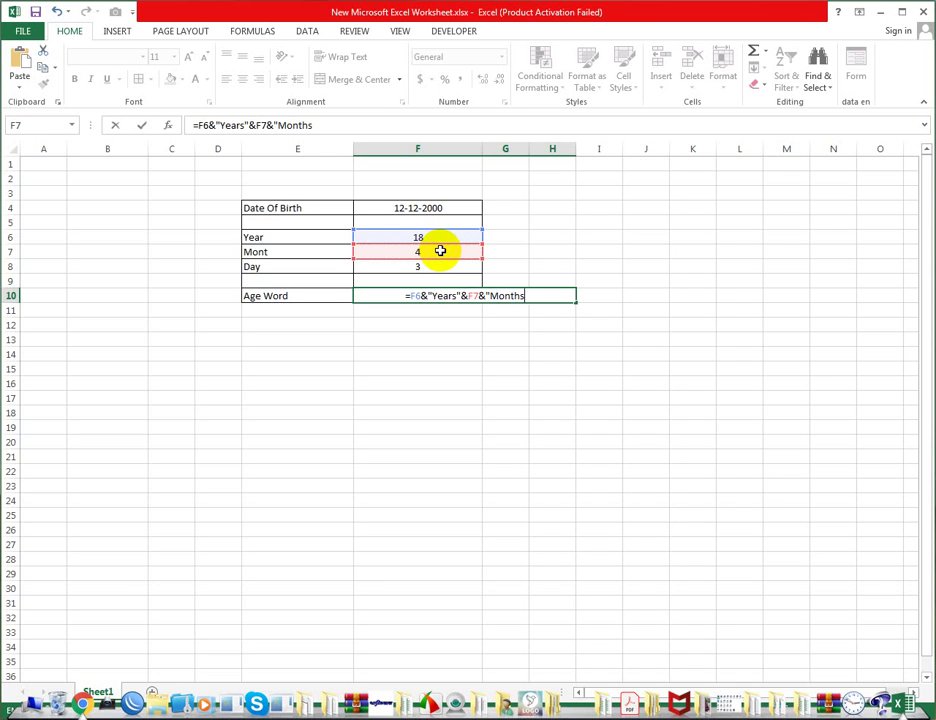
type("\"")
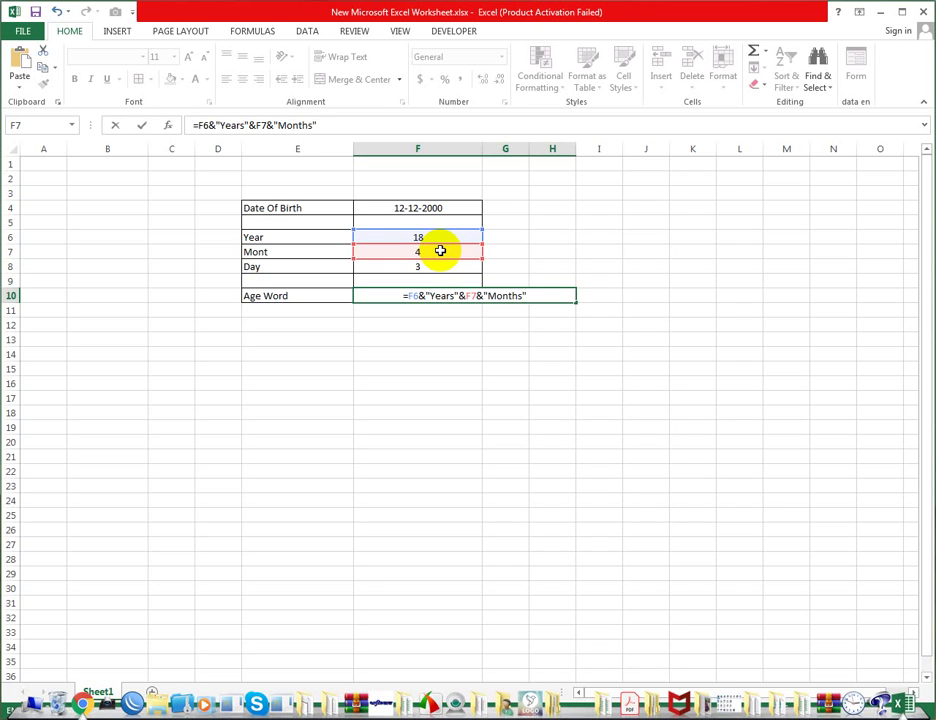
type("&")
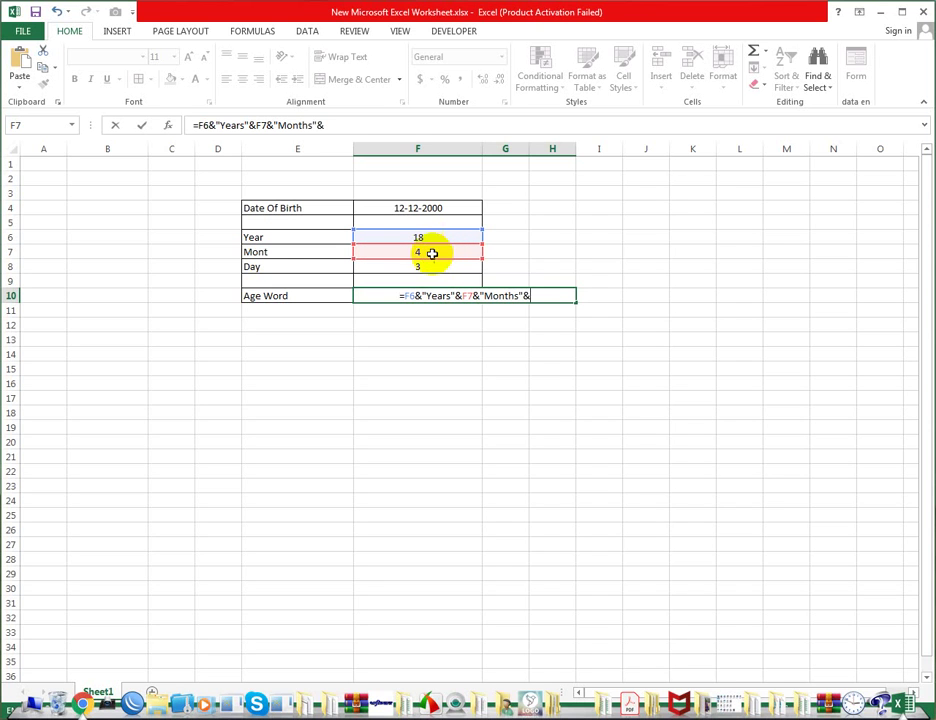
left_click(425, 265)
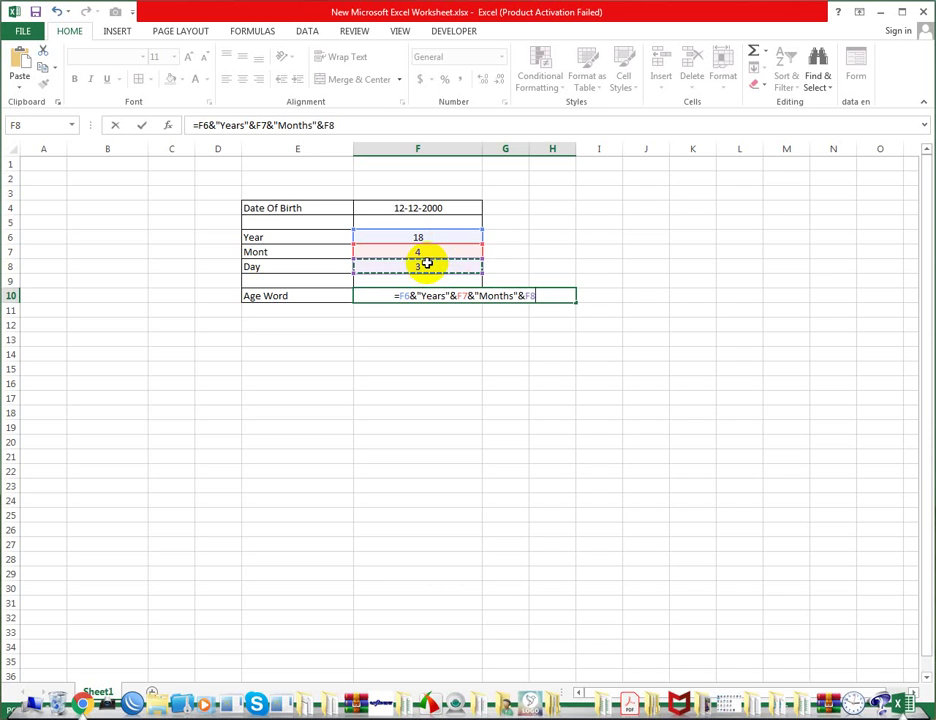
type("&")
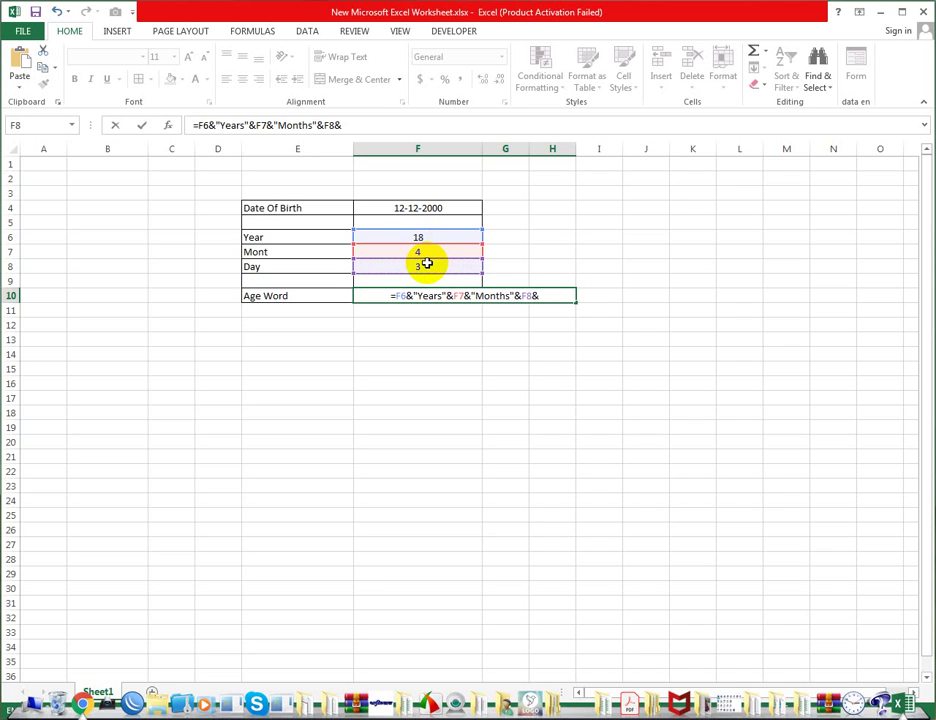
type("\"Da")
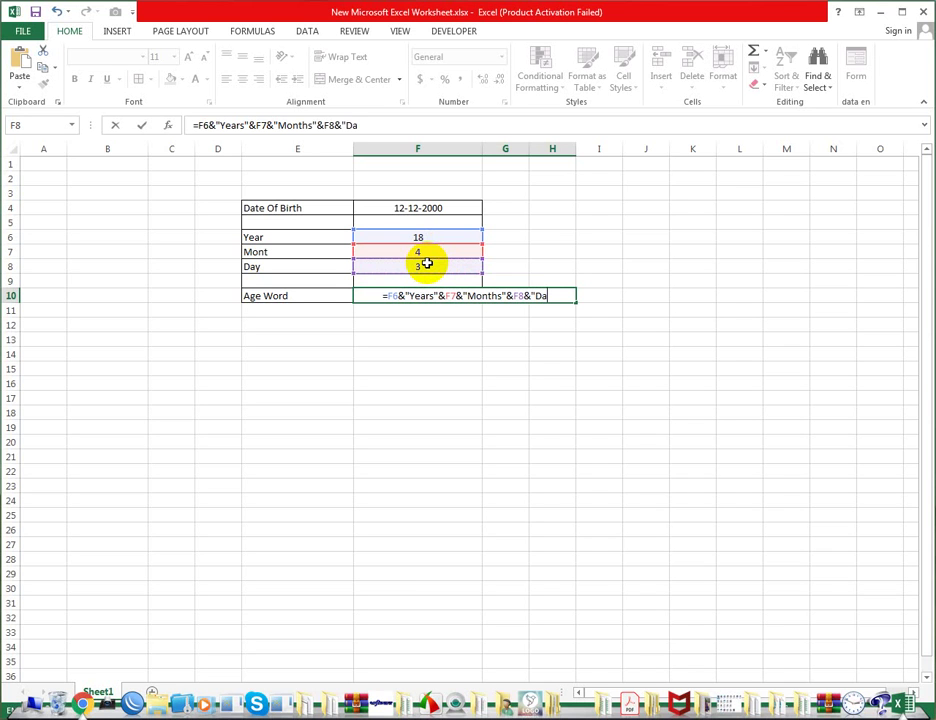
type("ys")
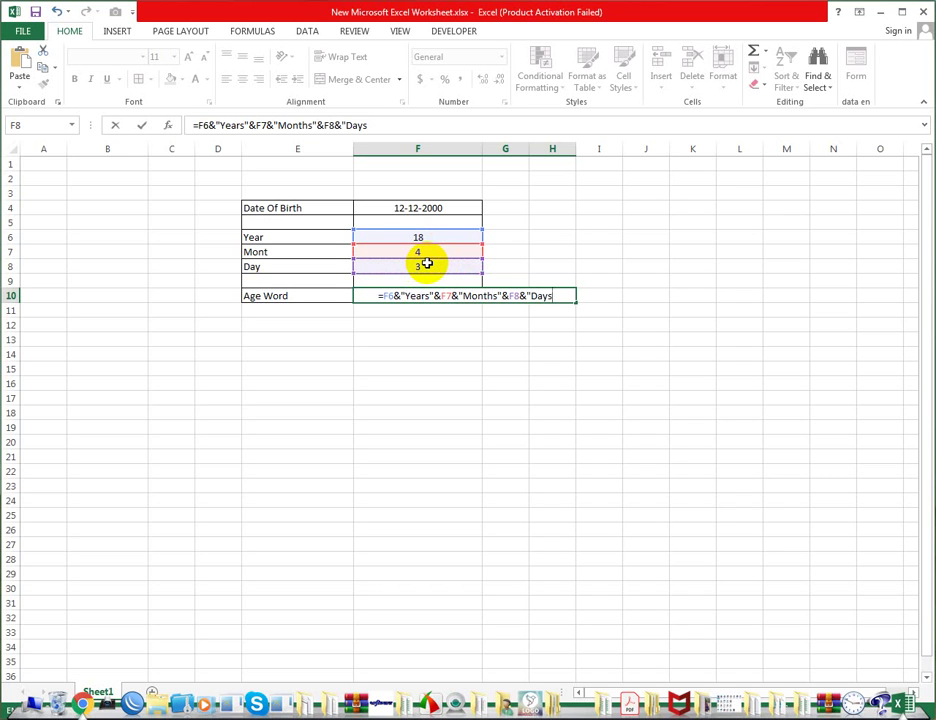
type("\"")
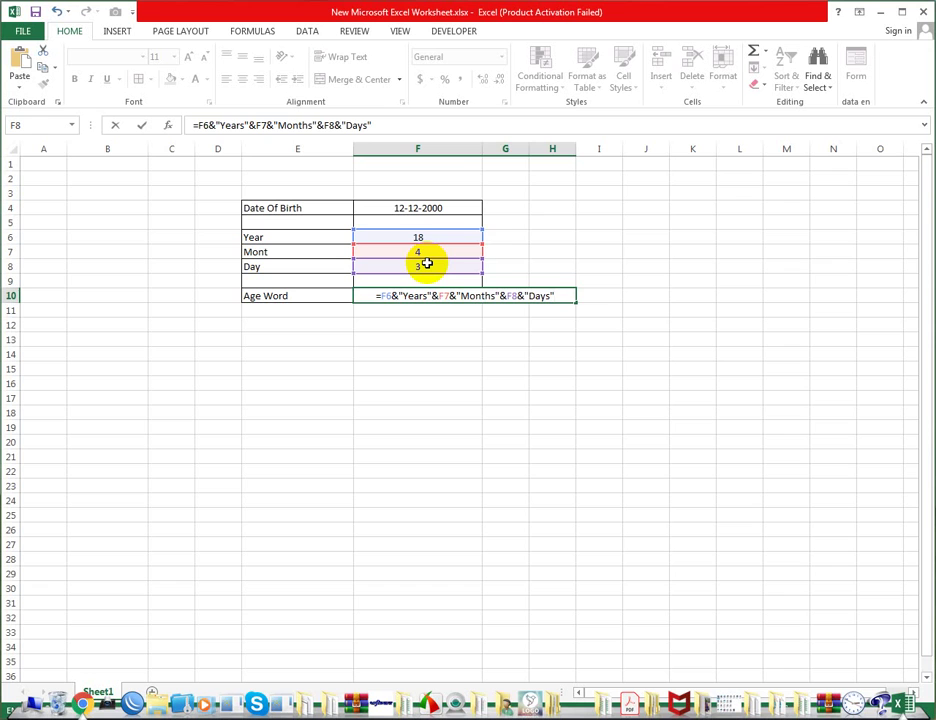
key("Return")
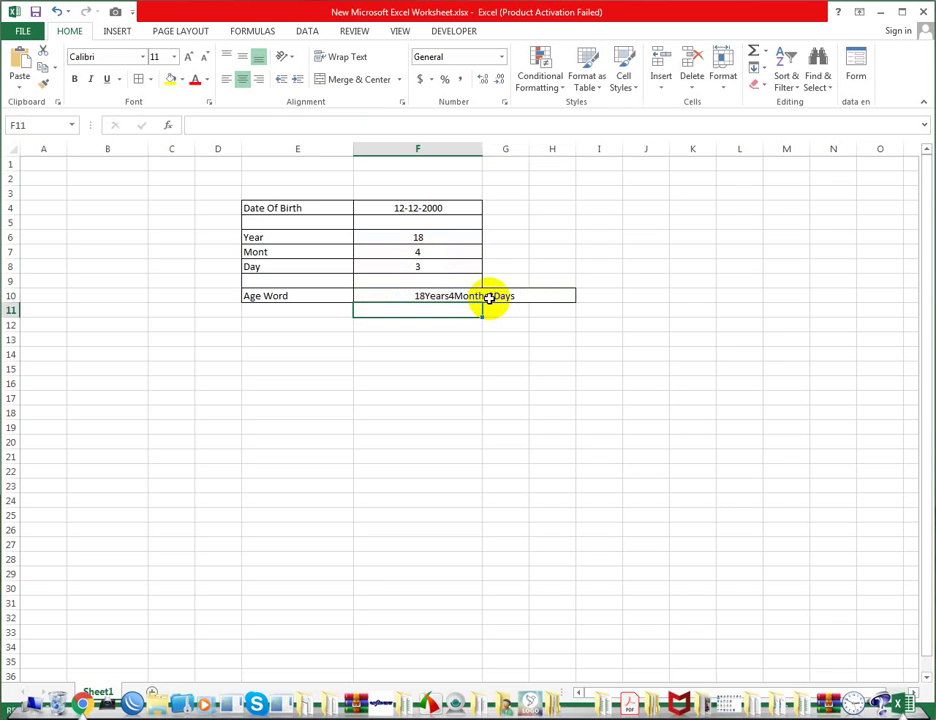
- Add spacing after "Years" in the F10 Age Word formula
left_click(487, 298)
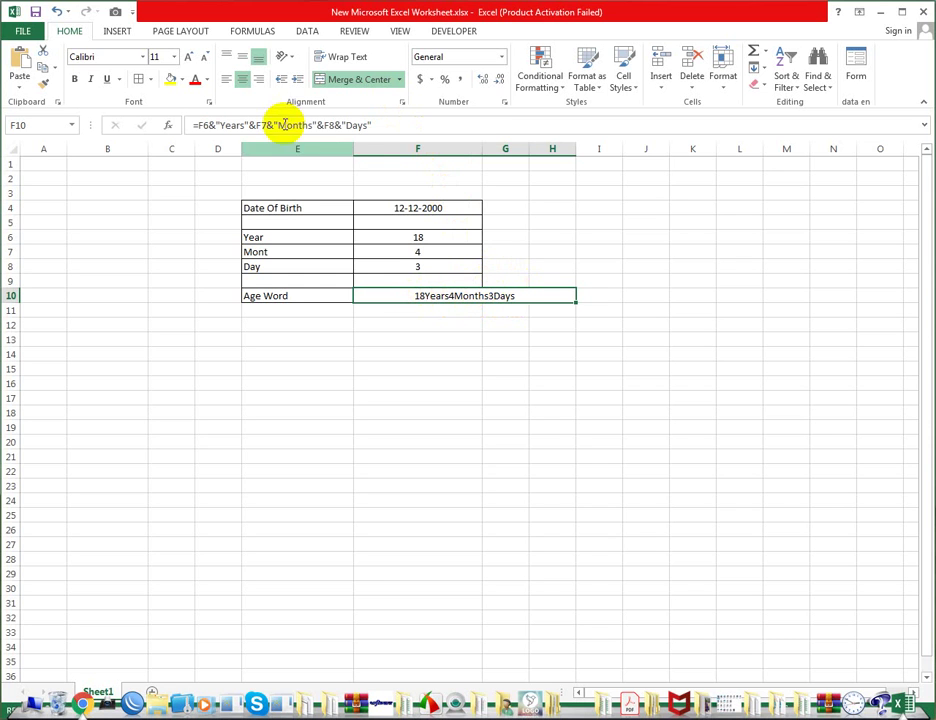
left_click(246, 125)
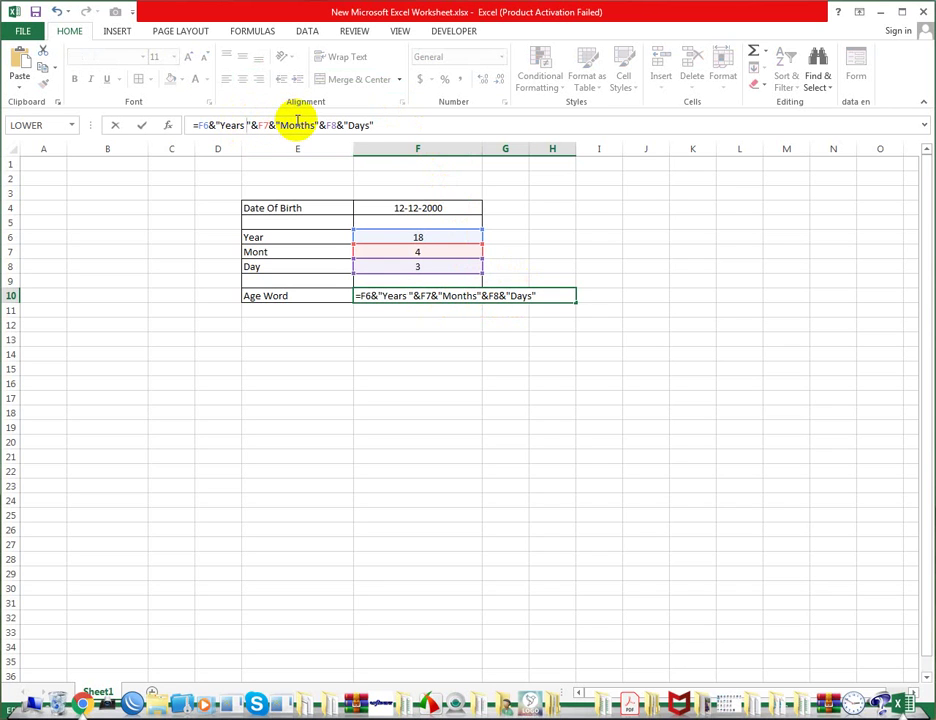
key("Return")
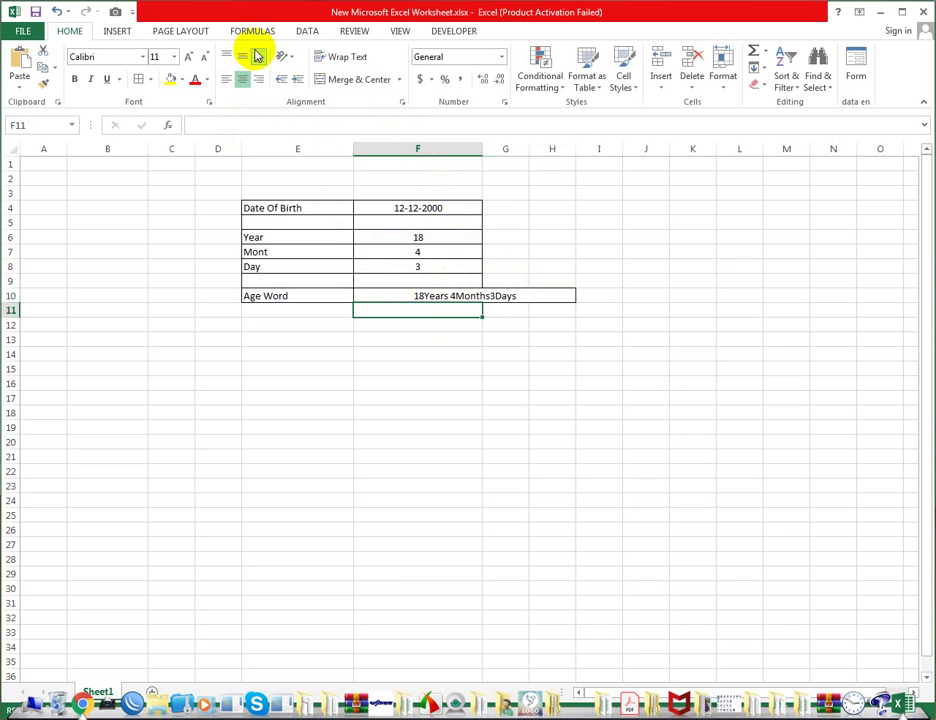
left_click(466, 292)
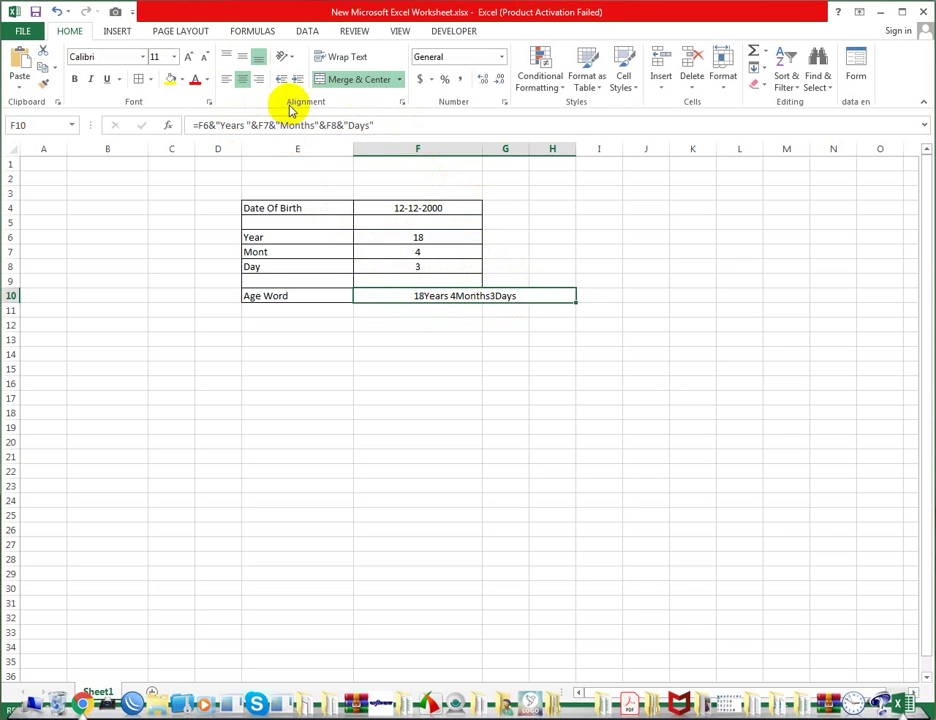
left_click(244, 125)
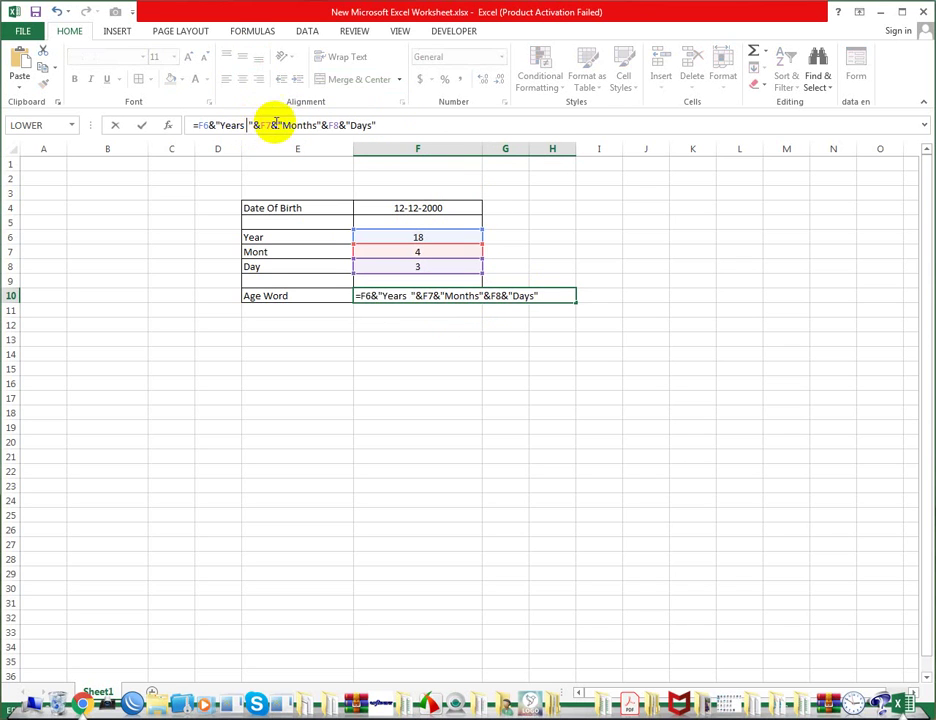
key("Return")
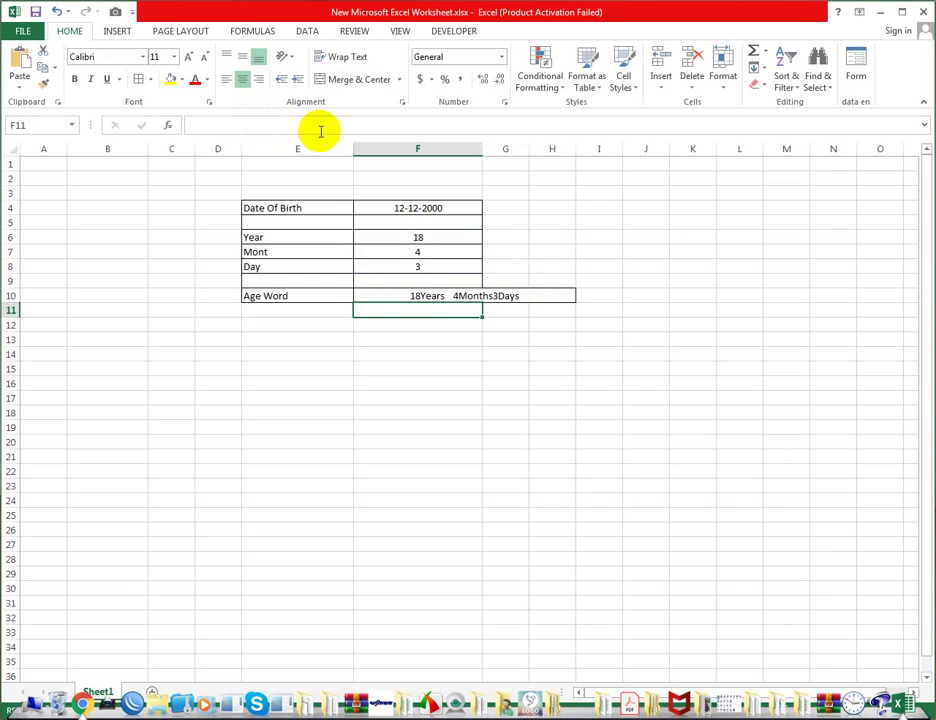
- Trim the extra space after Years and space out Months and Days, giving 18 Years 4 Months 3 Days
left_click(467, 296)
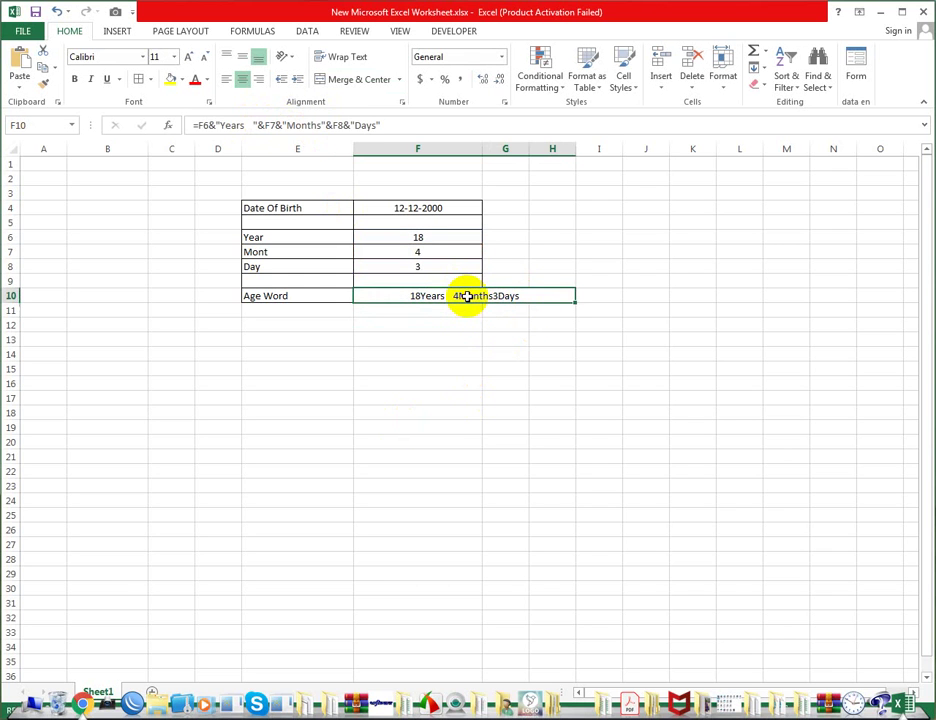
left_click(255, 124)
left_click(252, 125)
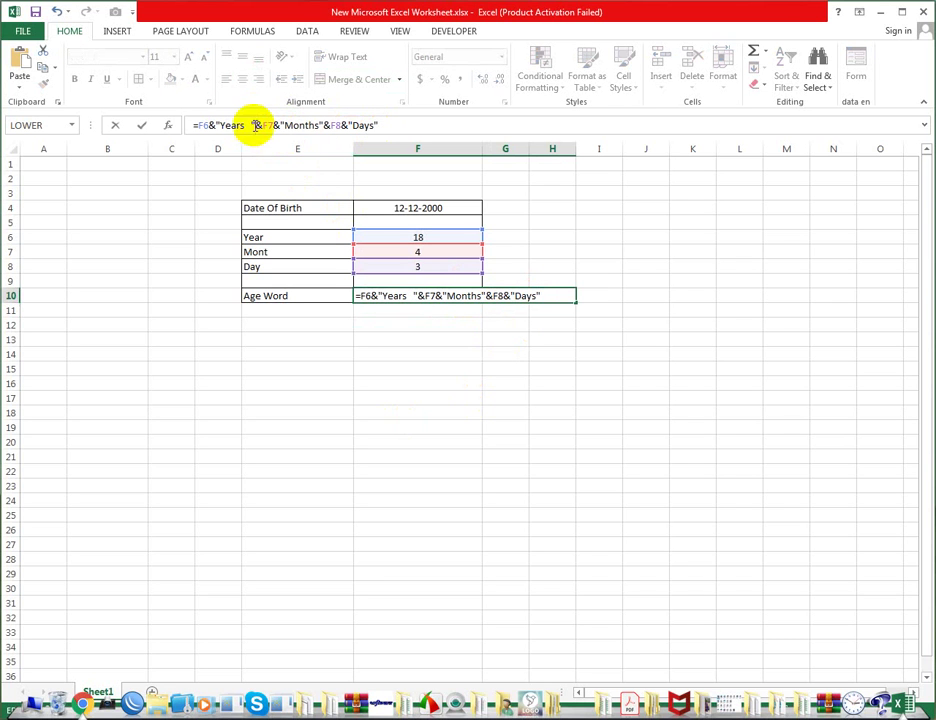
key("BackSpace")
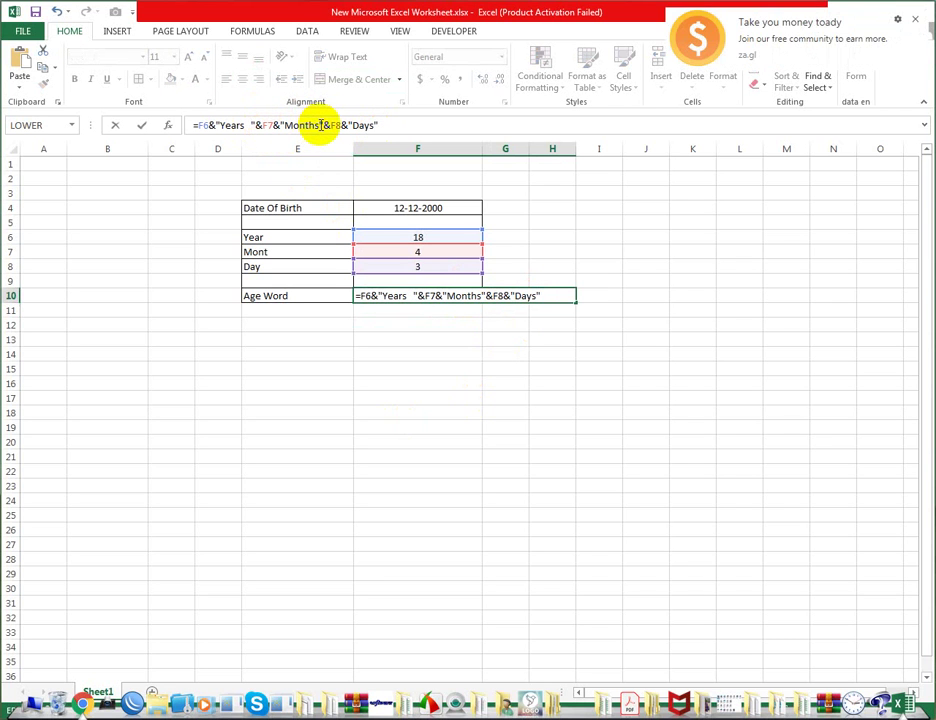
left_click(320, 125)
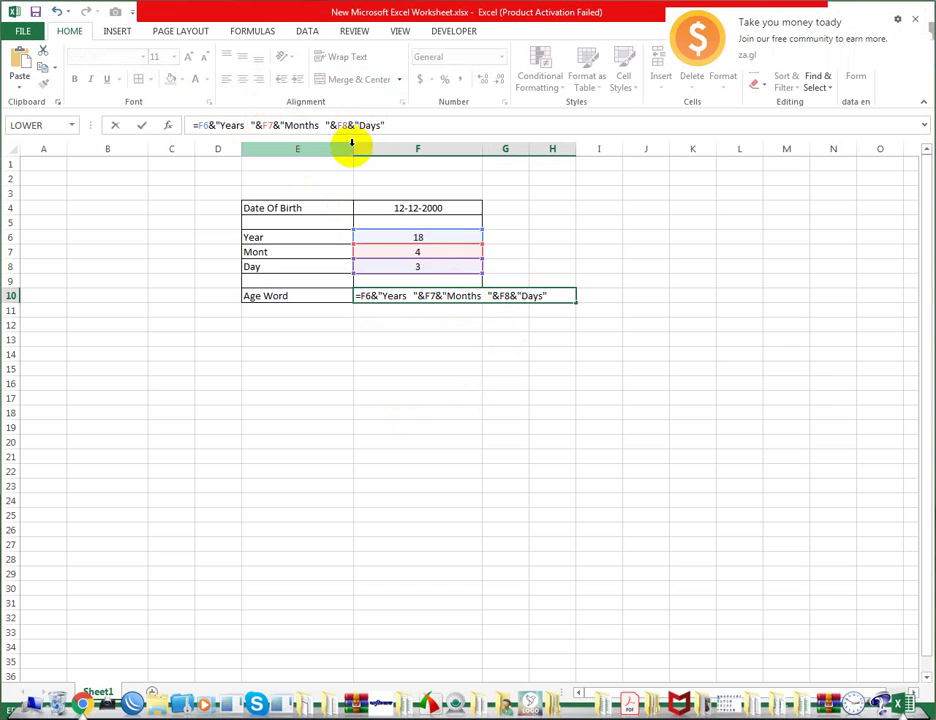
left_click(218, 125)
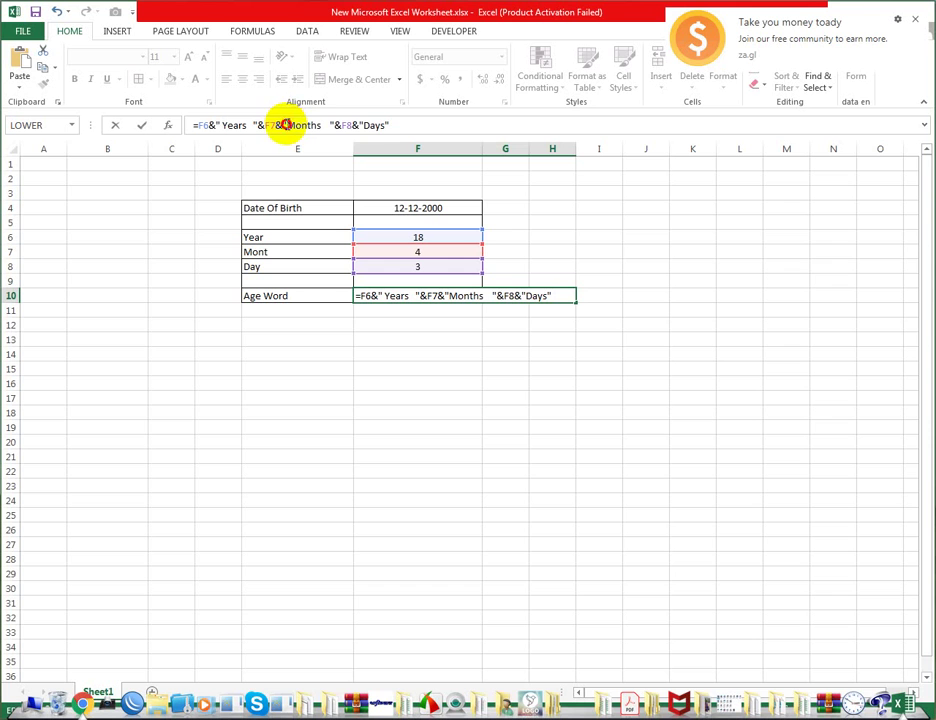
left_click(285, 125)
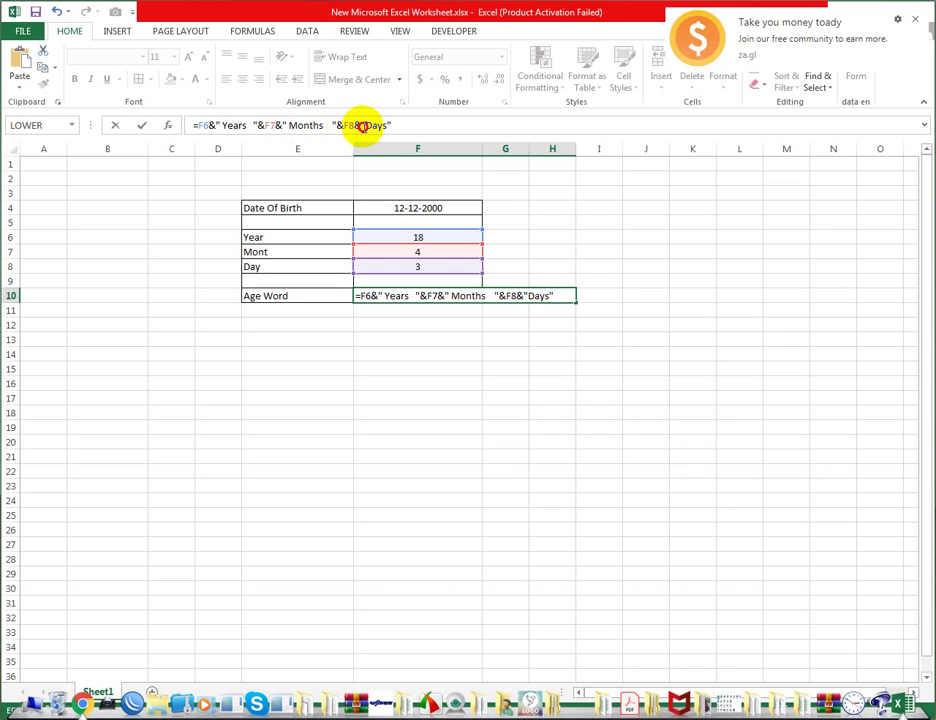
left_click(368, 125)
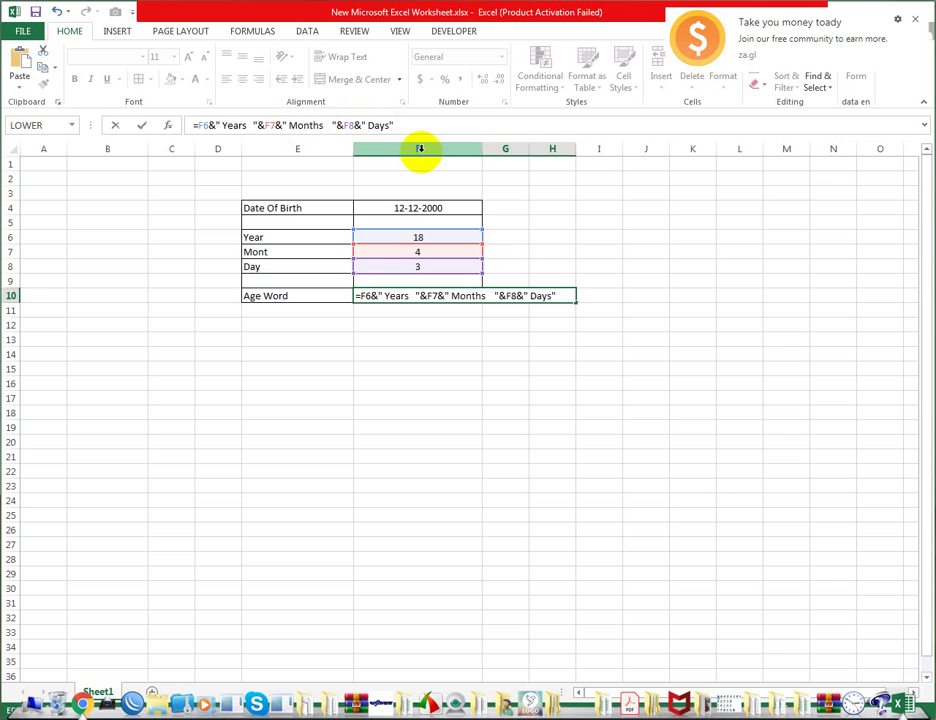
key("Return")
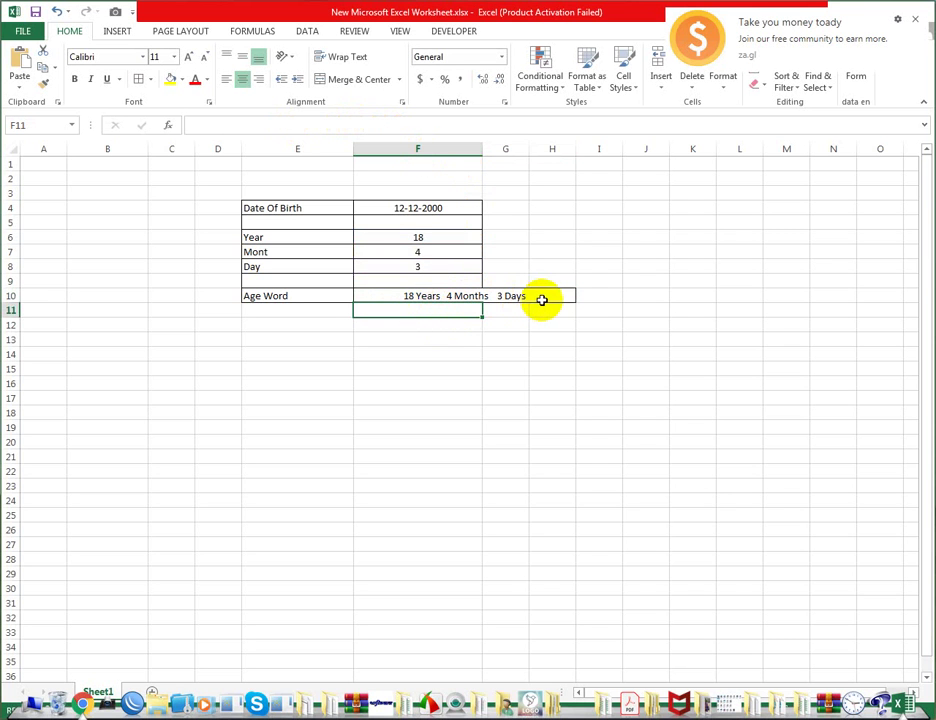
left_click(661, 281)
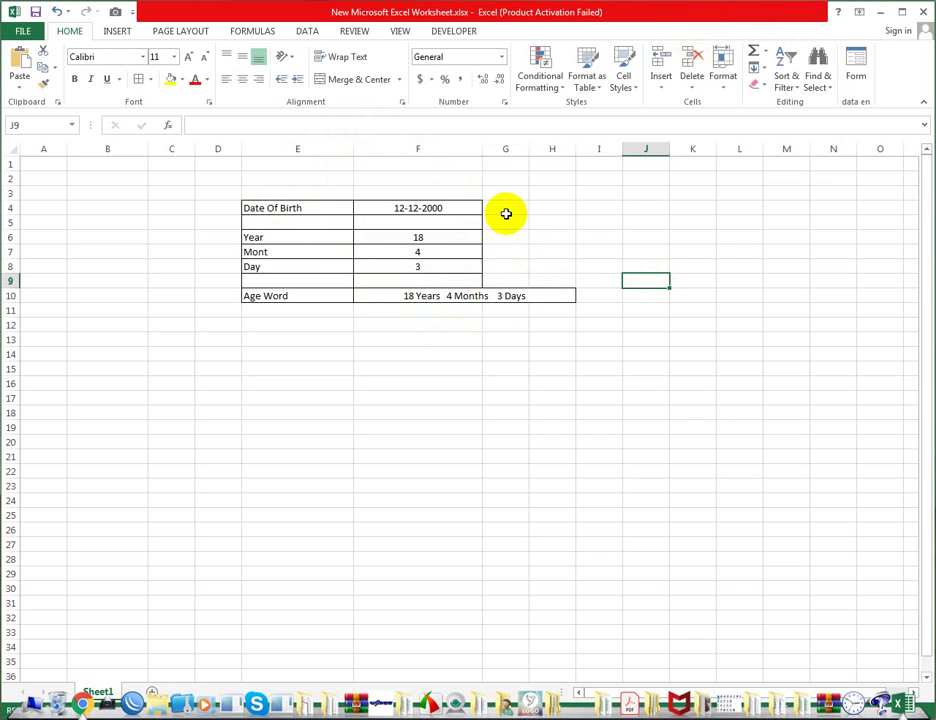
left_click(552, 233)
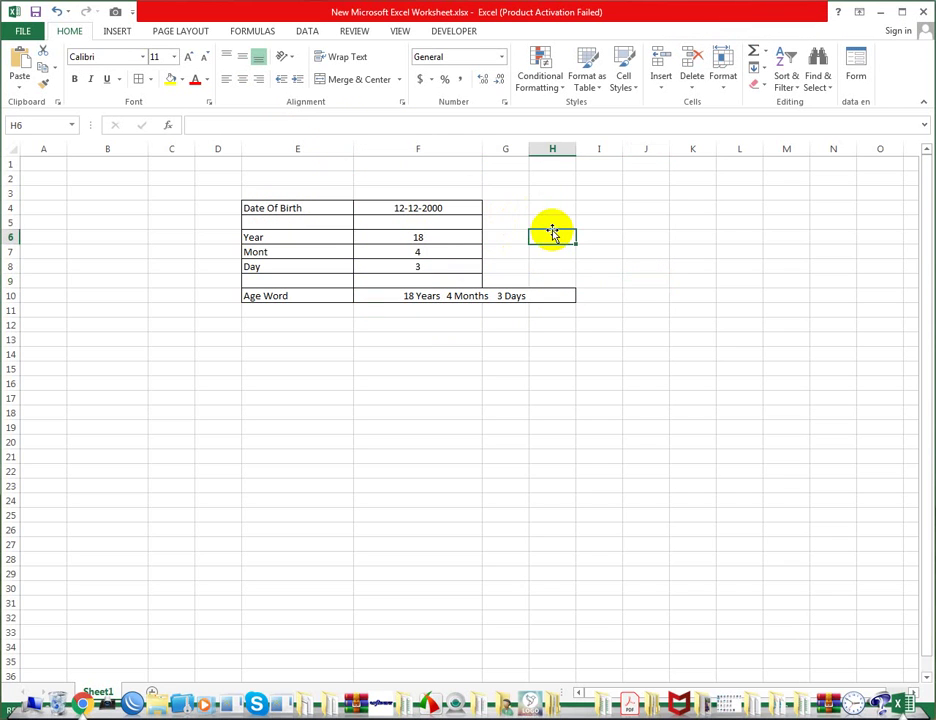
left_click(436, 236)
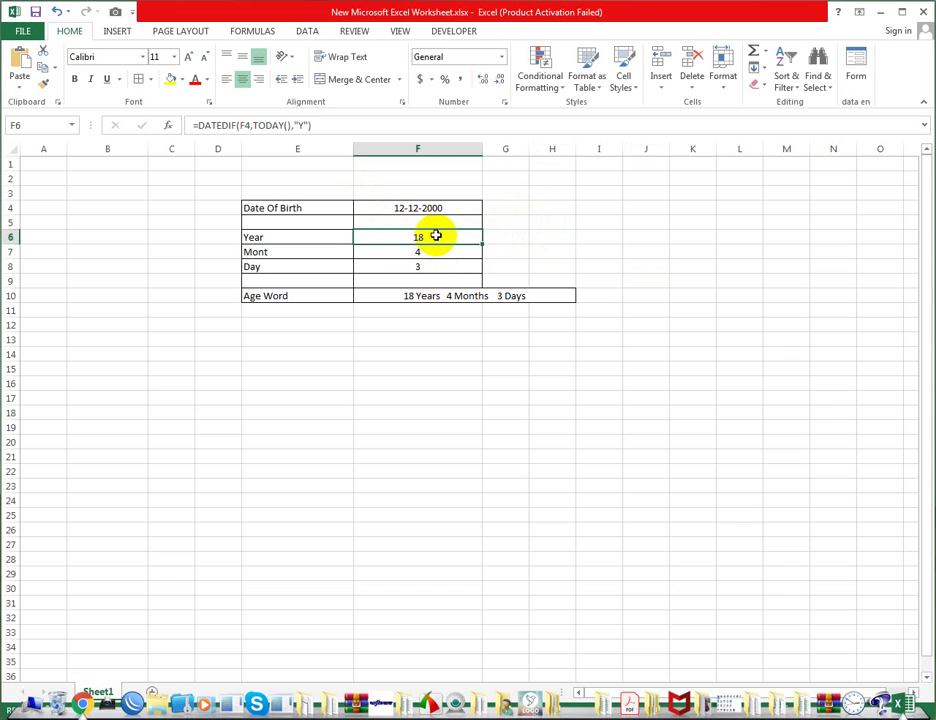
left_click(558, 237)
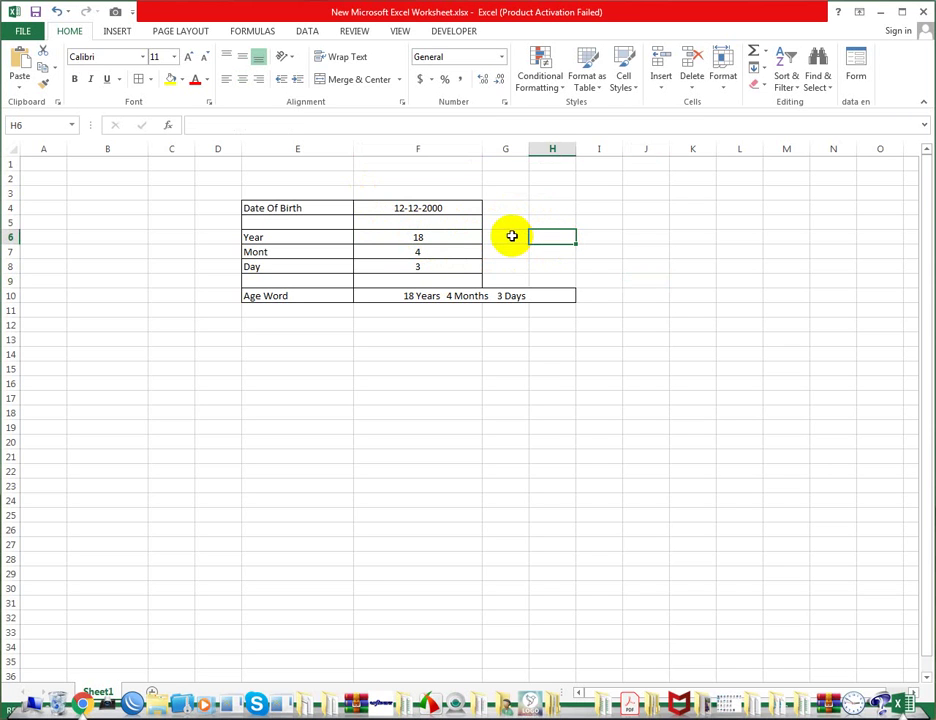
left_click(516, 211)
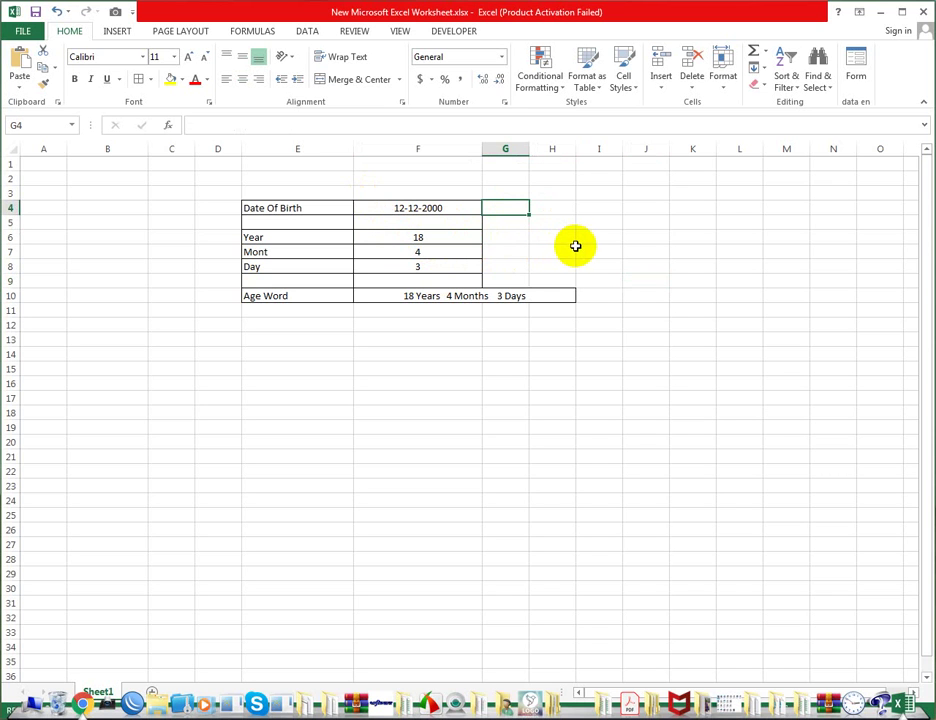
- Enter 21-11-1998 as the date of birth in F4, making Age Word read 20 Years 4 Months 25 Days
left_click(432, 208)
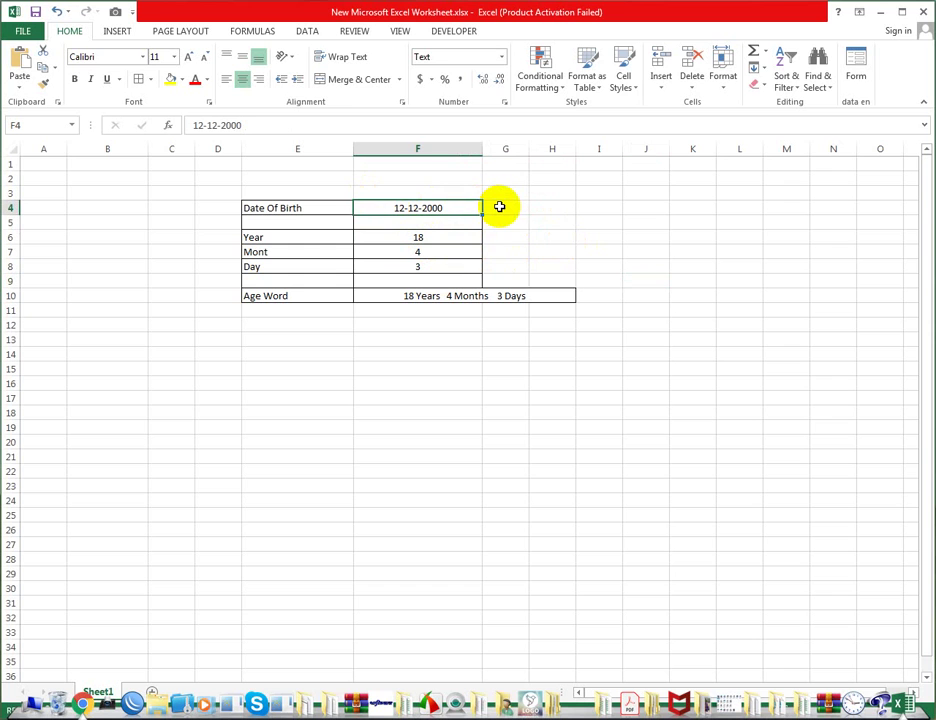
type("21-11-1998")
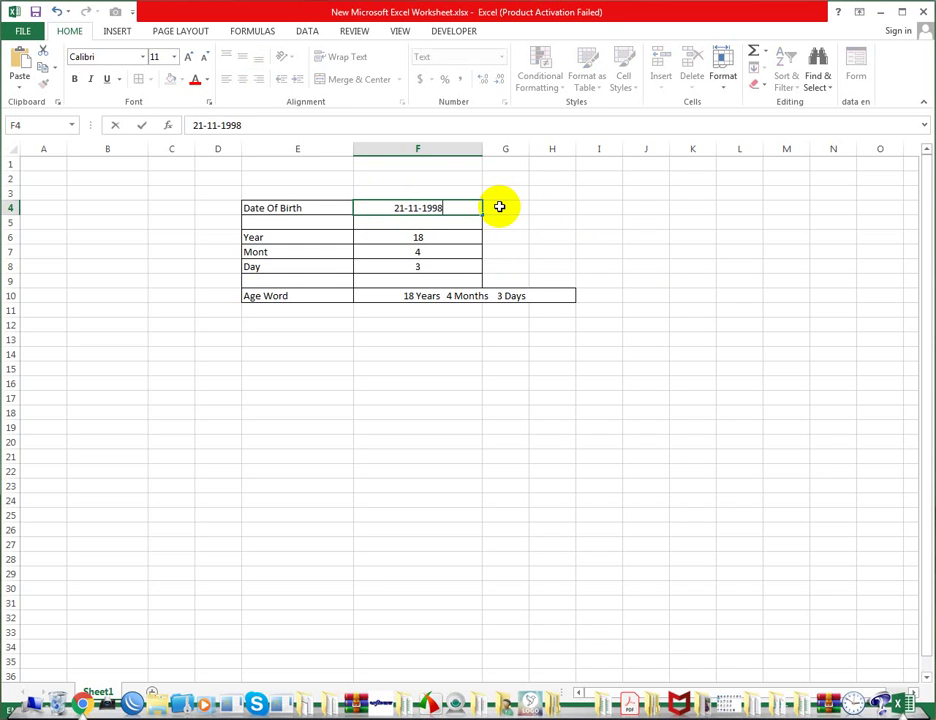
left_click(627, 252)
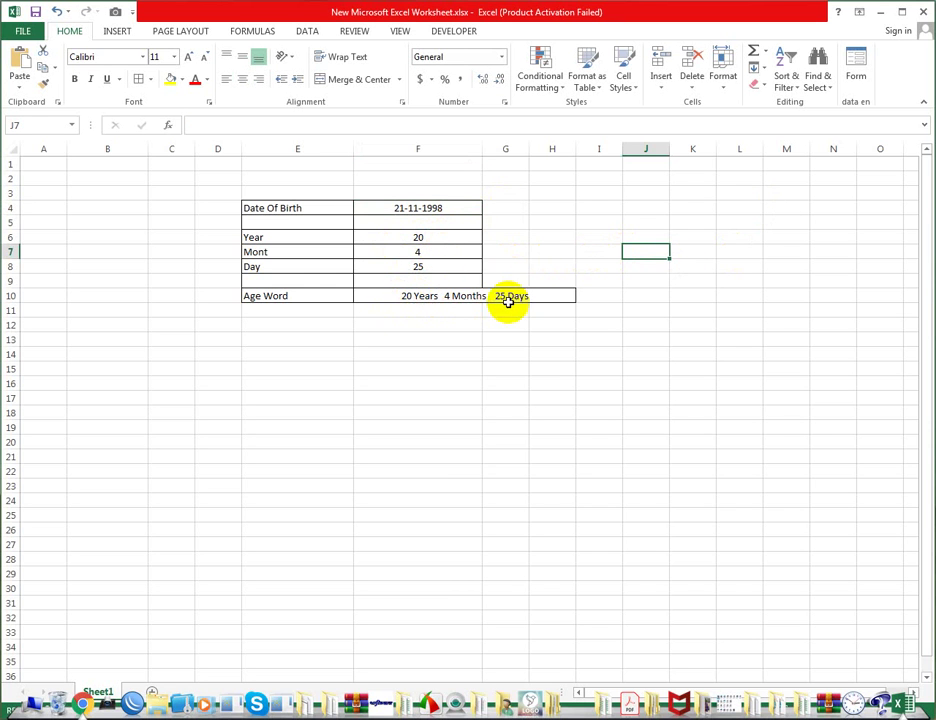
left_click(558, 240)
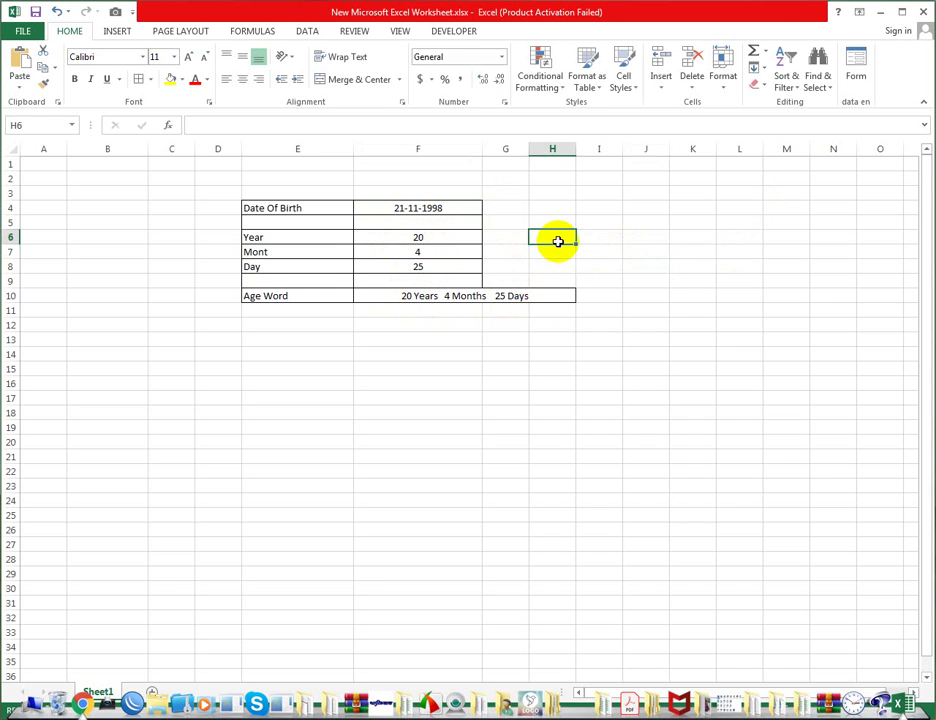
left_click(625, 234)
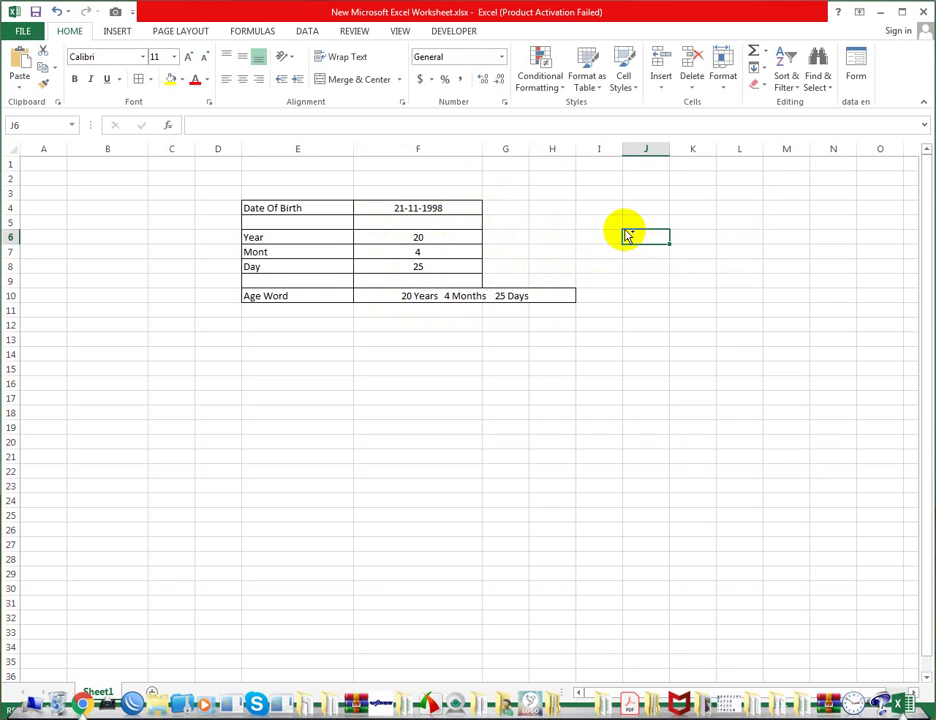
left_click(564, 220)
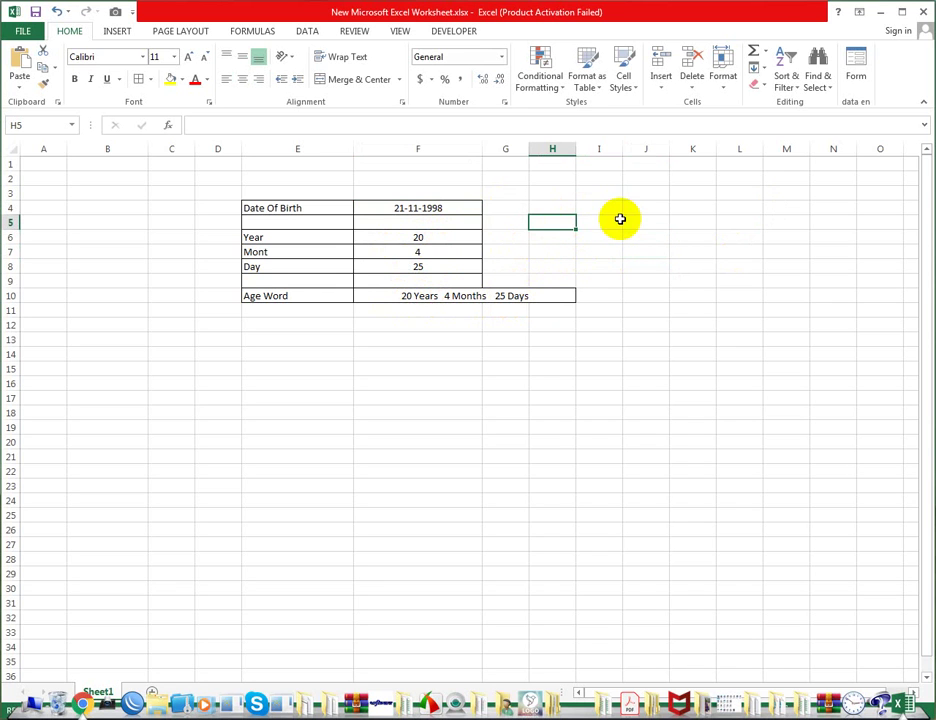